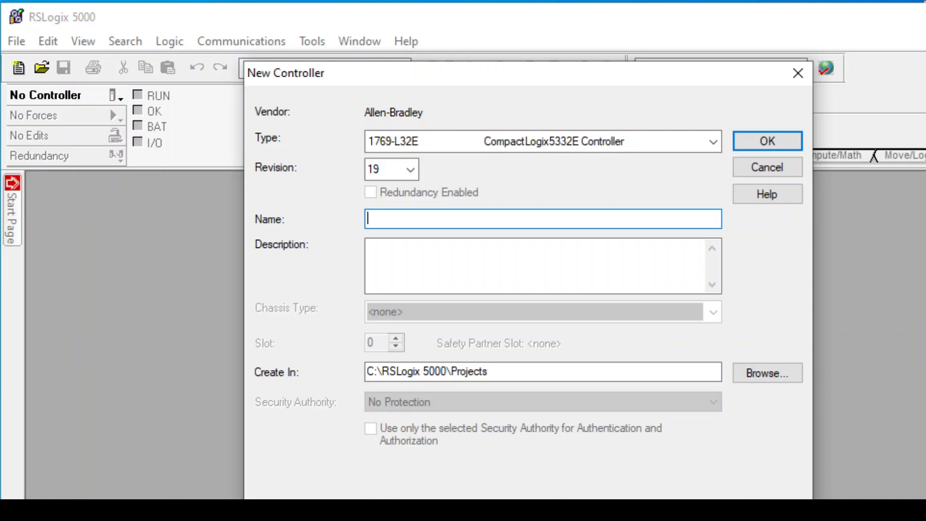
# Create the new controller with the name networking.
pyautogui.write('networking')
pyautogui.press('Return')
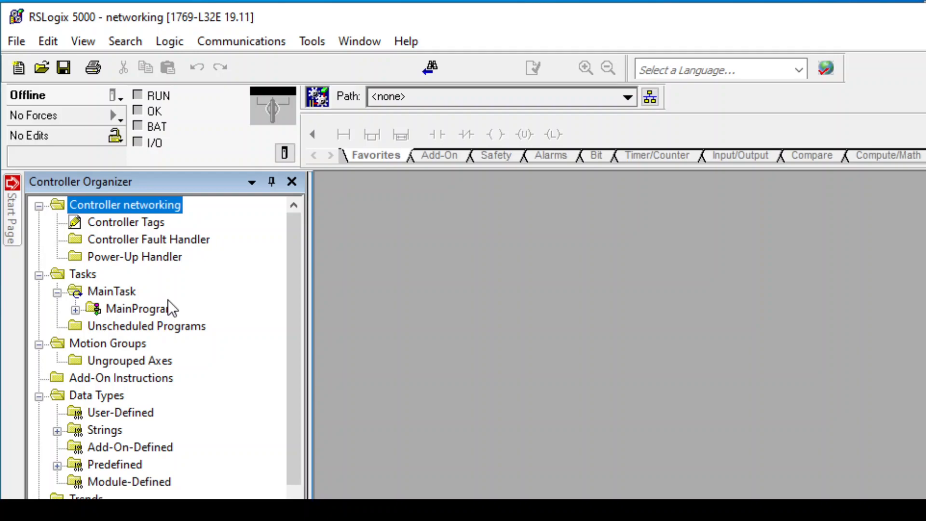
pyautogui.click(114, 223)
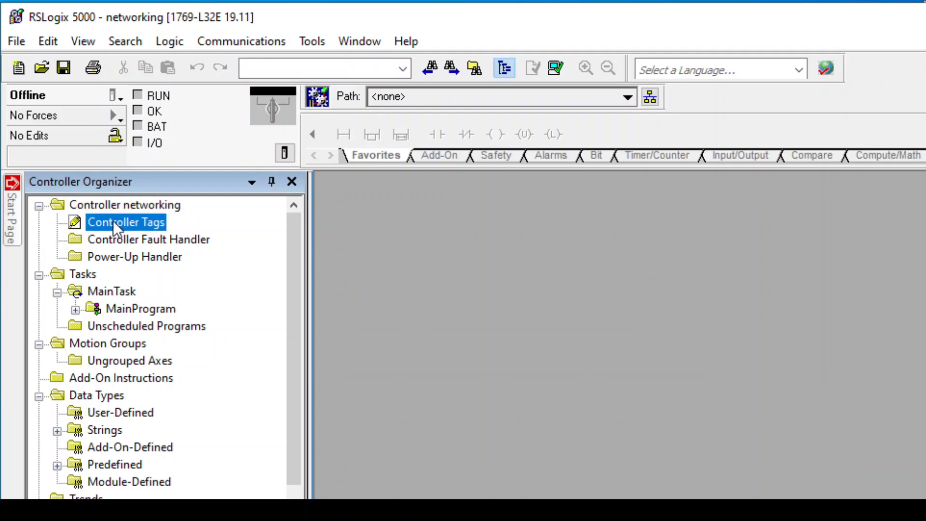
pyautogui.scroll(-2, 220, 351)
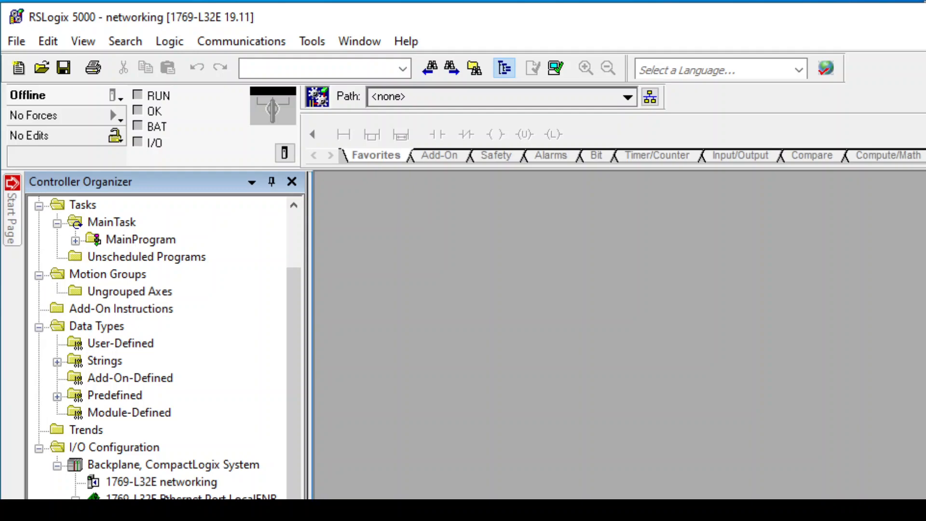
pyautogui.click(192, 497)
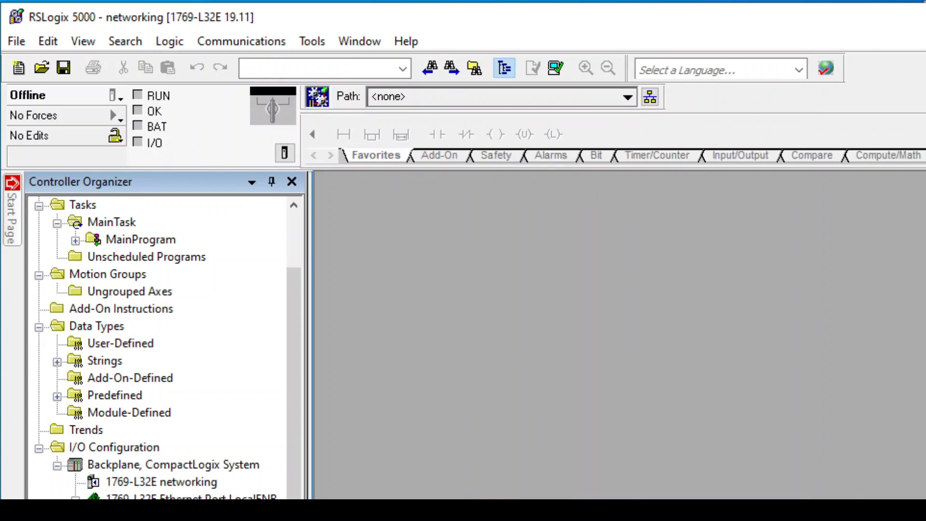
pyautogui.moveTo(403, 498)
pyautogui.mouseDown()
pyautogui.moveTo(403, 476)
pyautogui.moveTo(403, 497)
pyautogui.mouseUp()
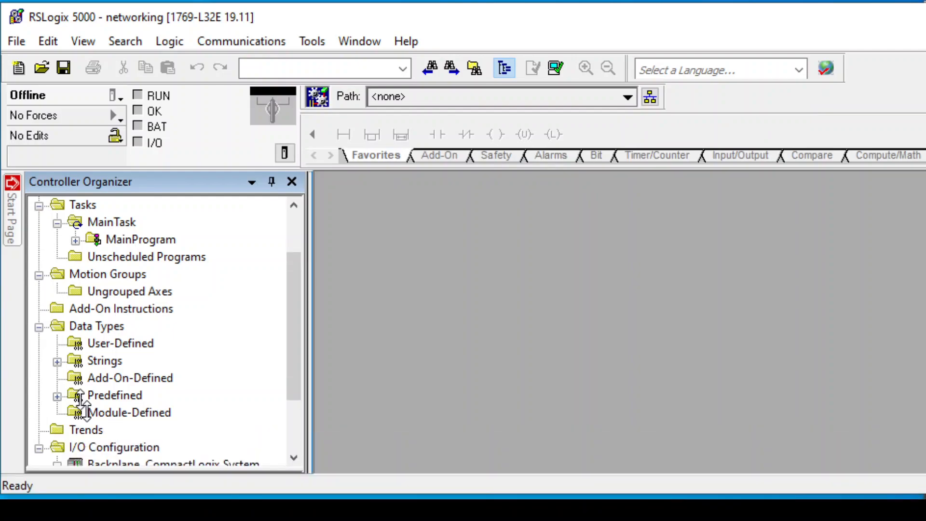
# Add a new 1769-L32E Ethernet Port module under the controller's Ethernet Port LocalENB network.
pyautogui.scroll(-2, 144, 386)
pyautogui.click(164, 412)
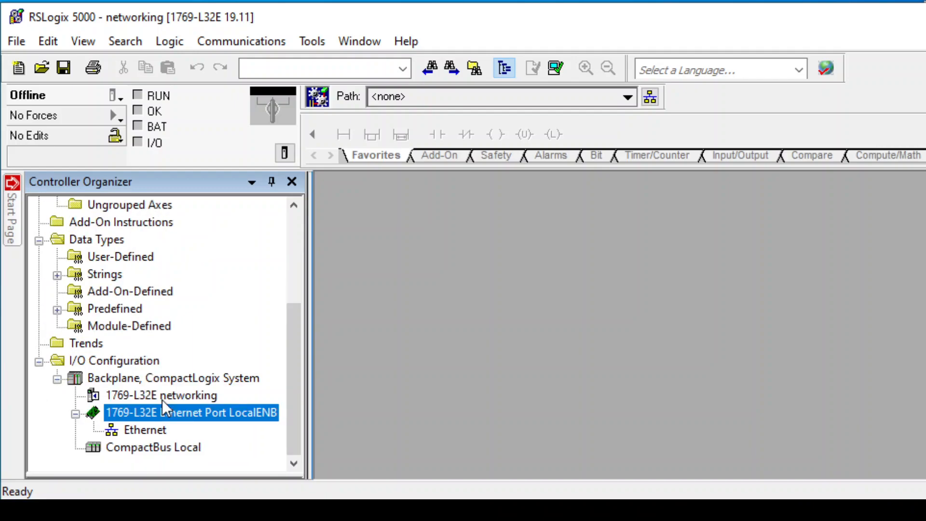
pyautogui.click(162, 399)
pyautogui.rightClick(146, 412)
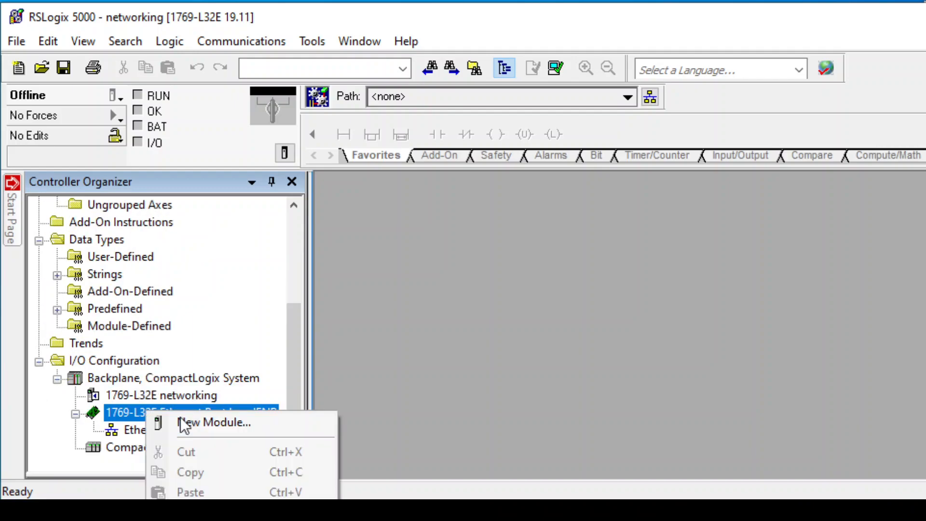
pyautogui.click(163, 426)
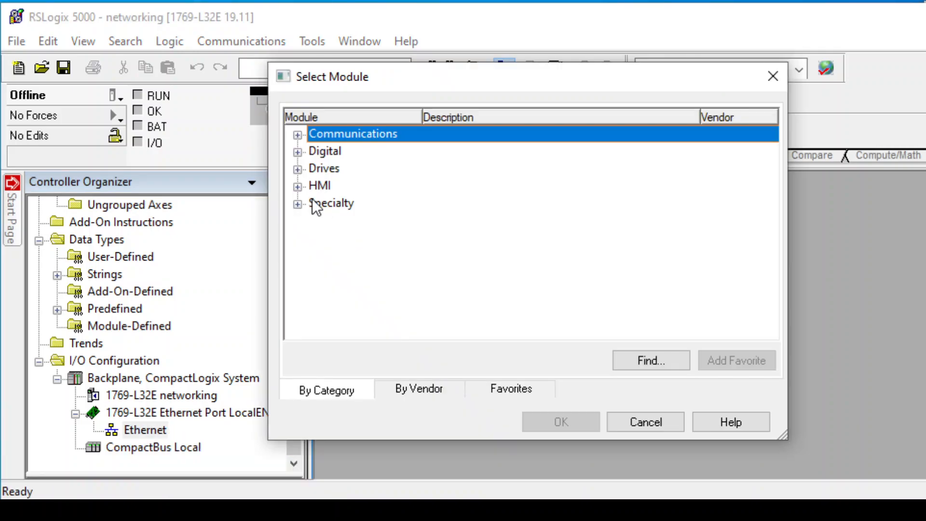
pyautogui.click(297, 134)
pyautogui.scroll(-3, 410, 264)
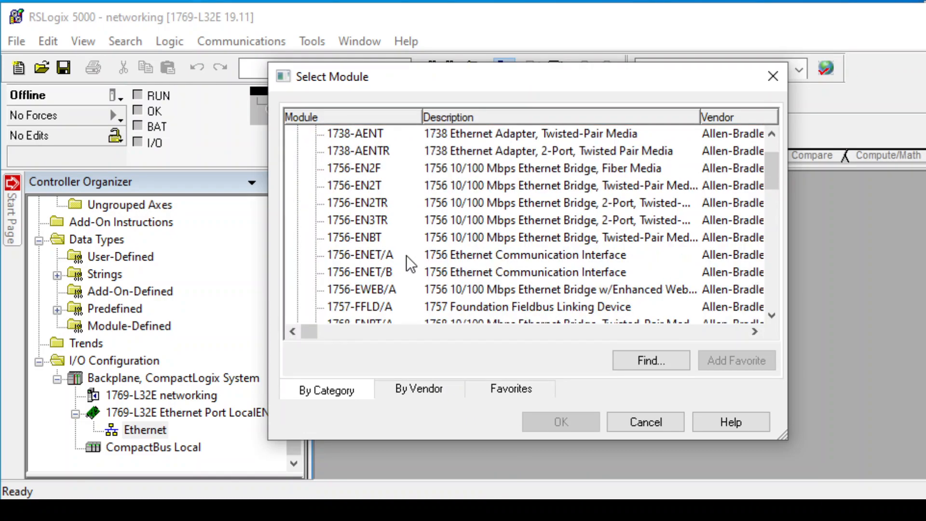
pyautogui.scroll(-5, 410, 264)
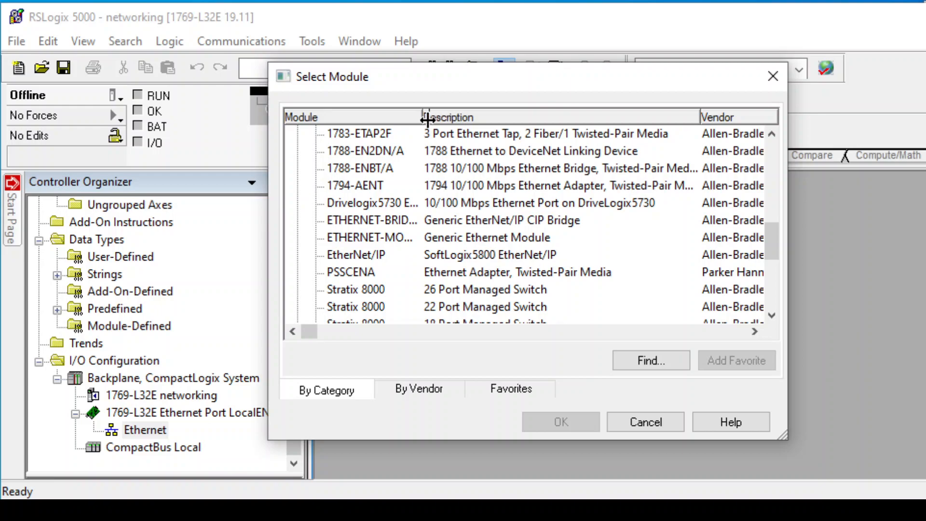
pyautogui.moveTo(428, 119); pyautogui.dragTo(459, 120)
pyautogui.scroll(3, 416, 229)
pyautogui.scroll(1, 417, 228)
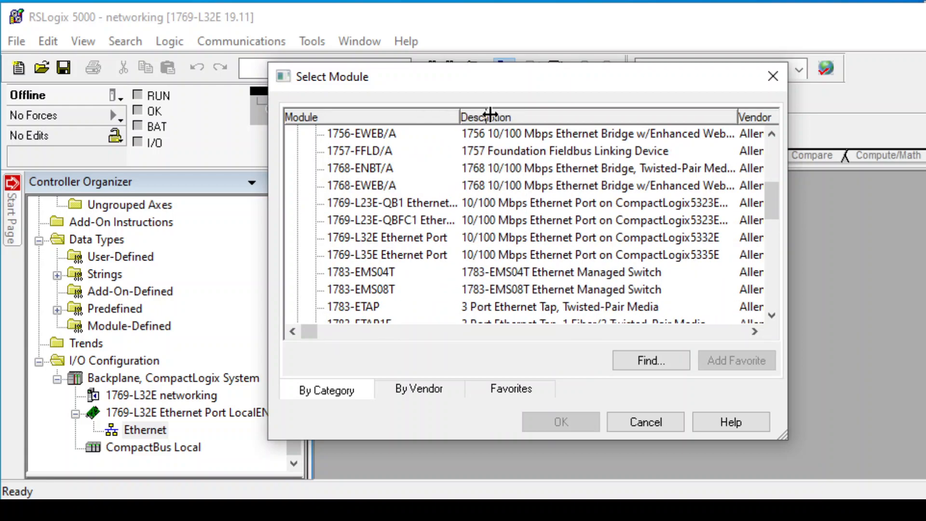
pyautogui.moveTo(489, 115); pyautogui.dragTo(505, 116)
pyautogui.click(445, 236)
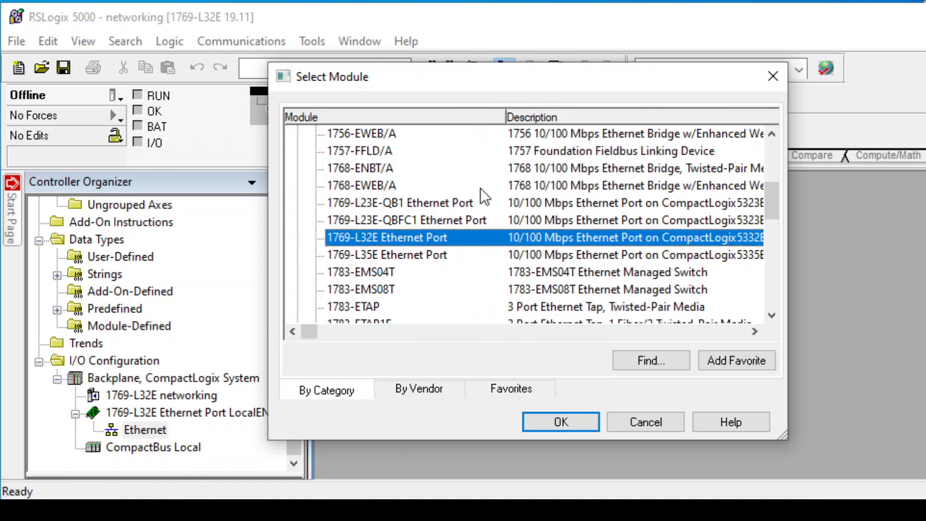
pyautogui.click(584, 418)
# Name the new module murphy, set its IP address to 192.168.152.25, and accept the module properties.
pyautogui.click(478, 308)
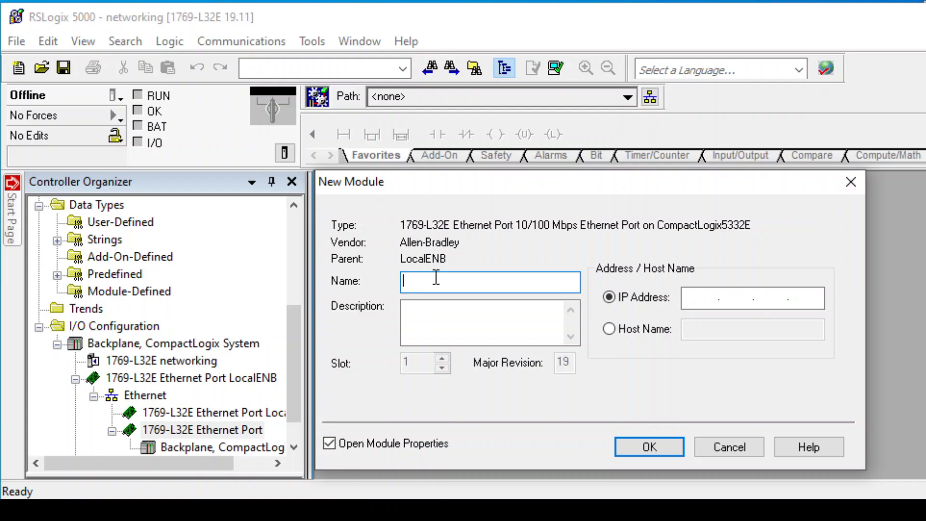
pyautogui.write('murphy')
pyautogui.press('Tab')
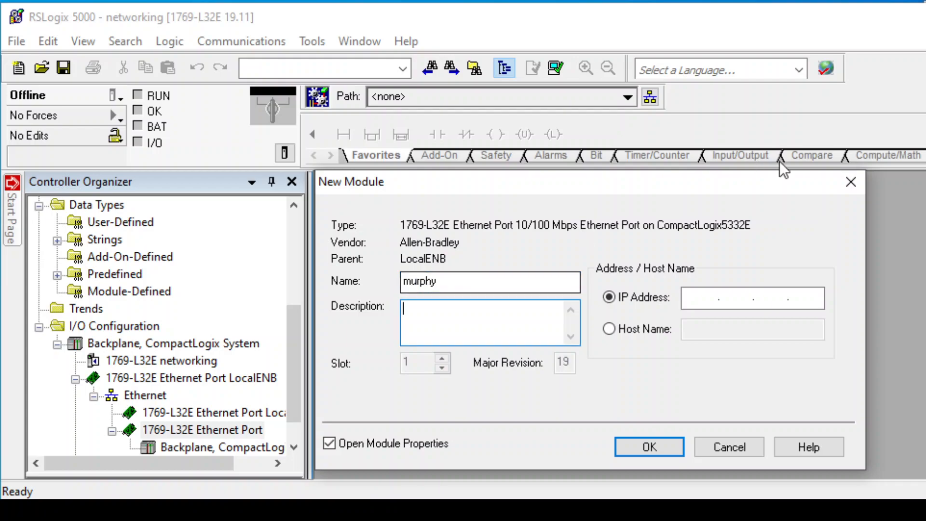
pyautogui.click(709, 297)
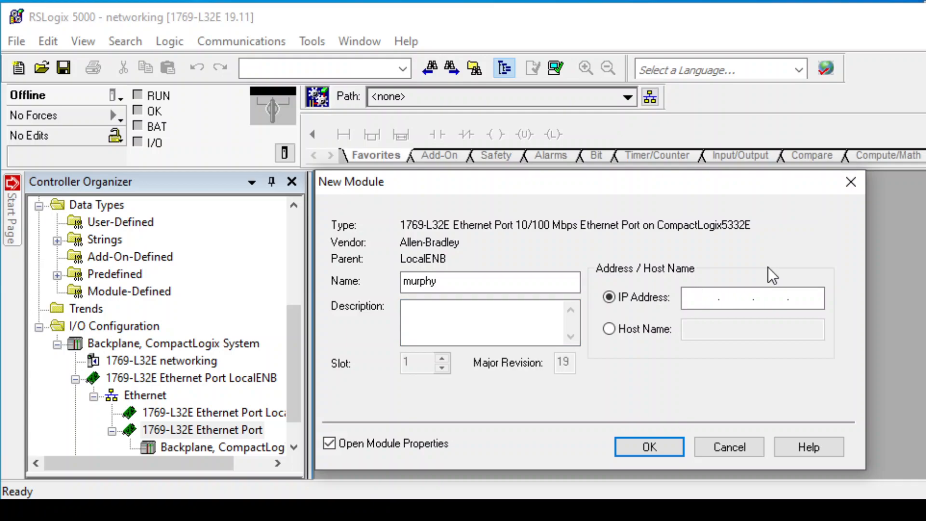
pyautogui.write('192.168.152.25')
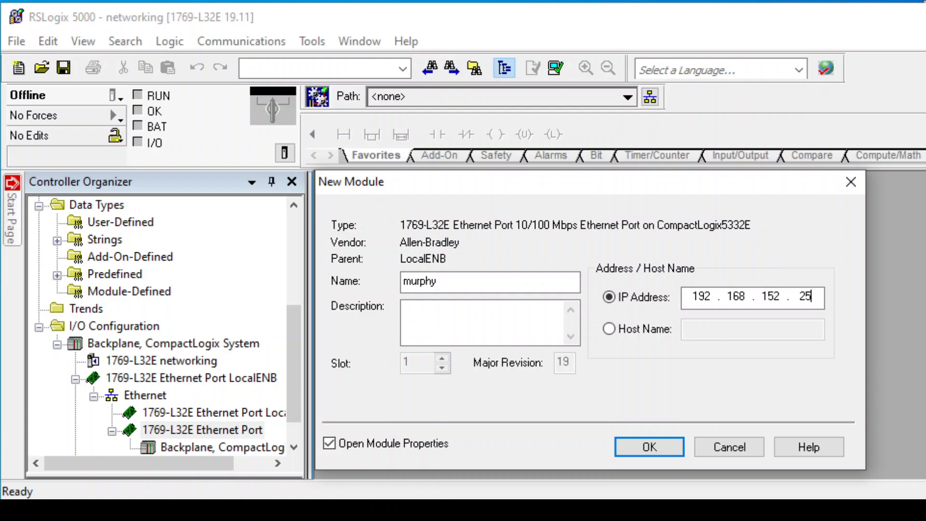
pyautogui.click(677, 447)
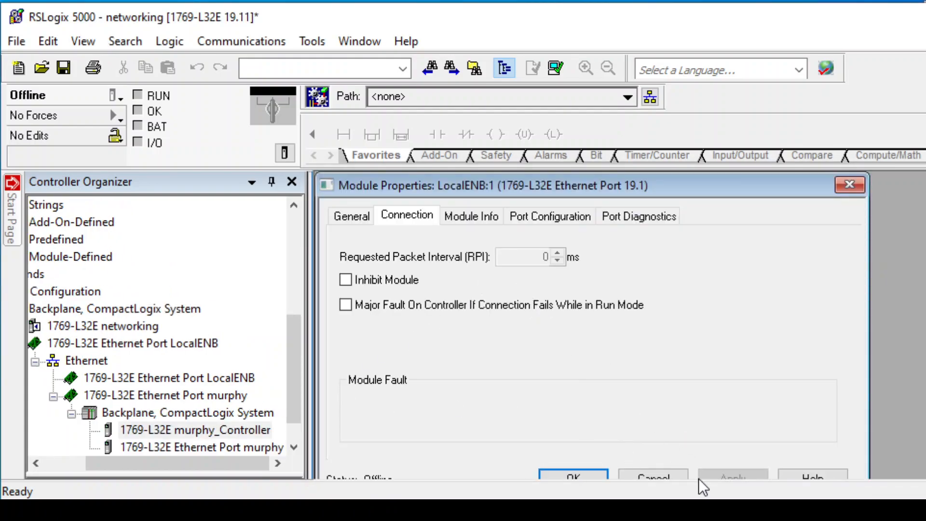
pyautogui.moveTo(686, 181); pyautogui.dragTo(687, 171)
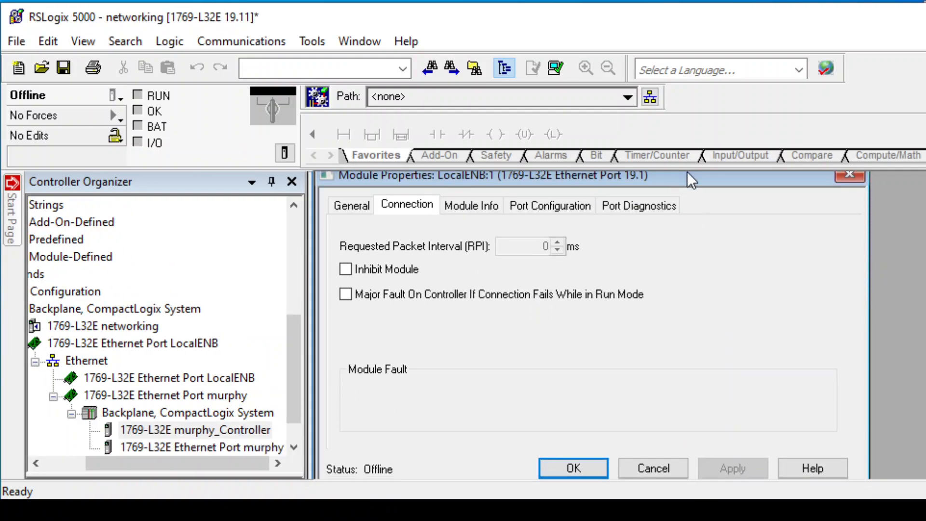
pyautogui.click(579, 469)
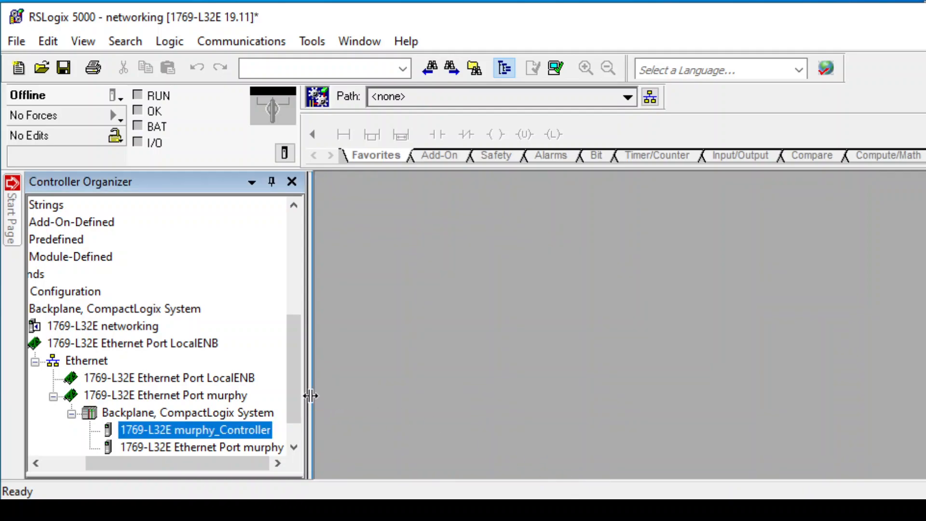
# Inspect the murphy controller and Ethernet port entries in the I/O configuration tree.
pyautogui.moveTo(300, 389); pyautogui.dragTo(300, 405)
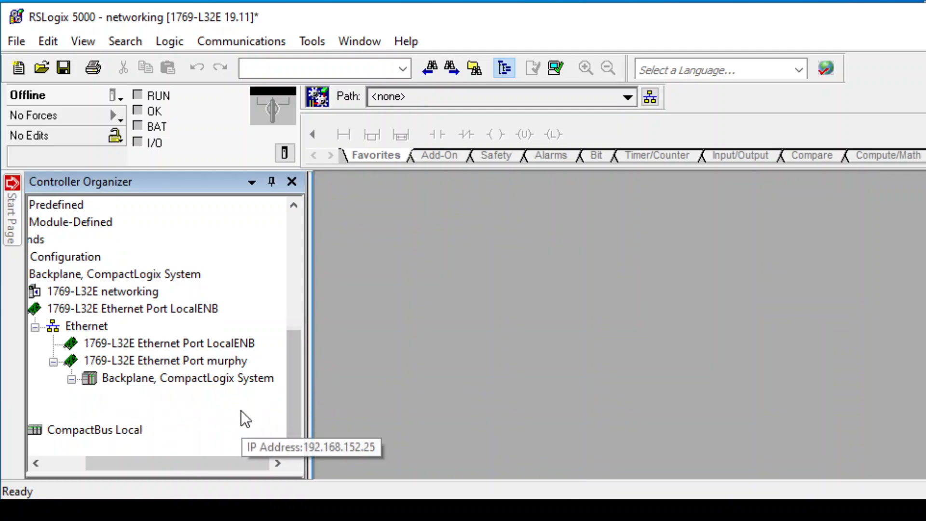
pyautogui.click(253, 393)
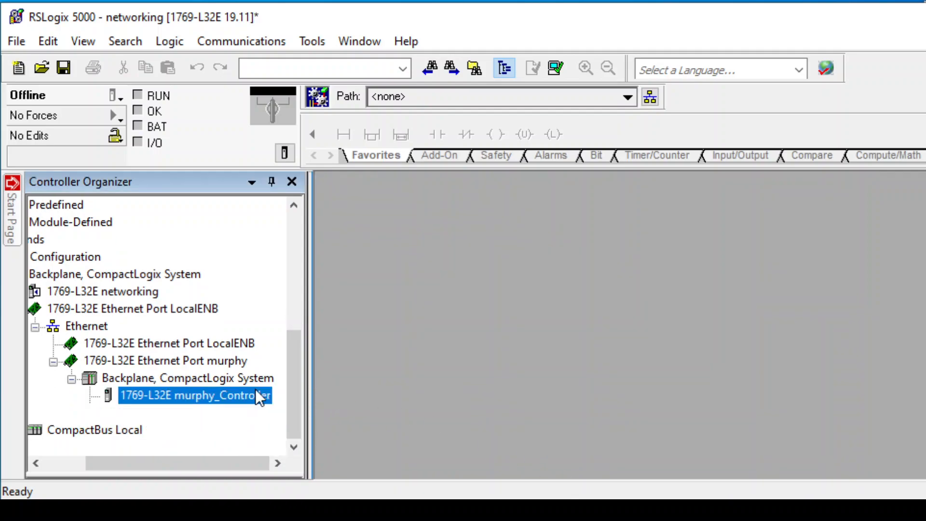
pyautogui.click(249, 413)
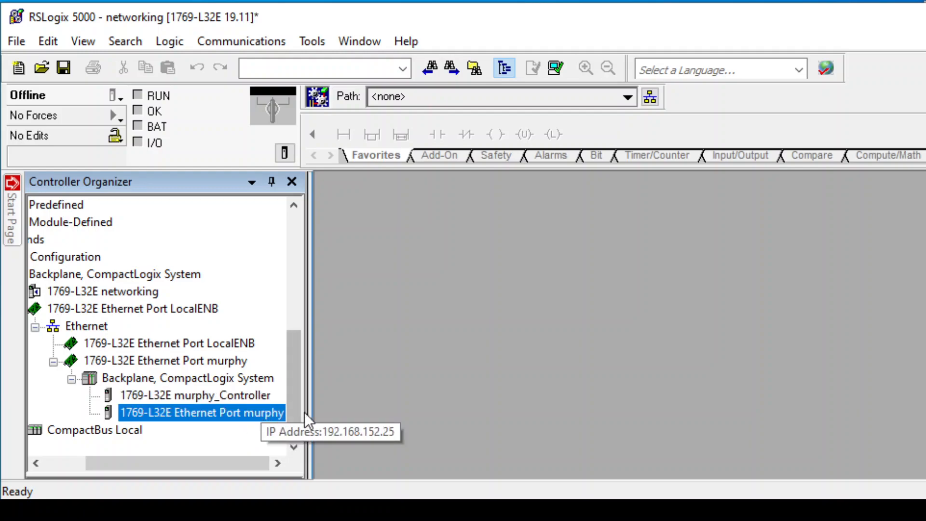
pyautogui.moveTo(311, 408); pyautogui.dragTo(421, 411)
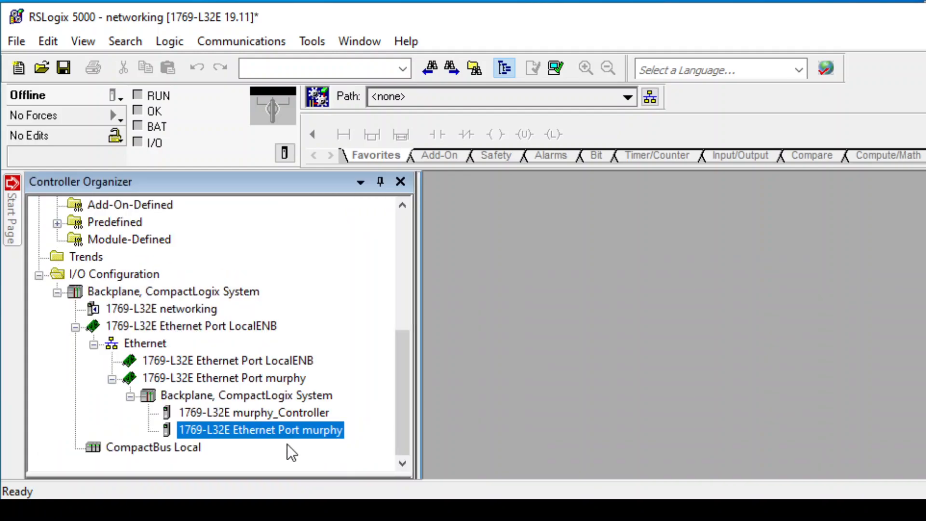
pyautogui.click(273, 415)
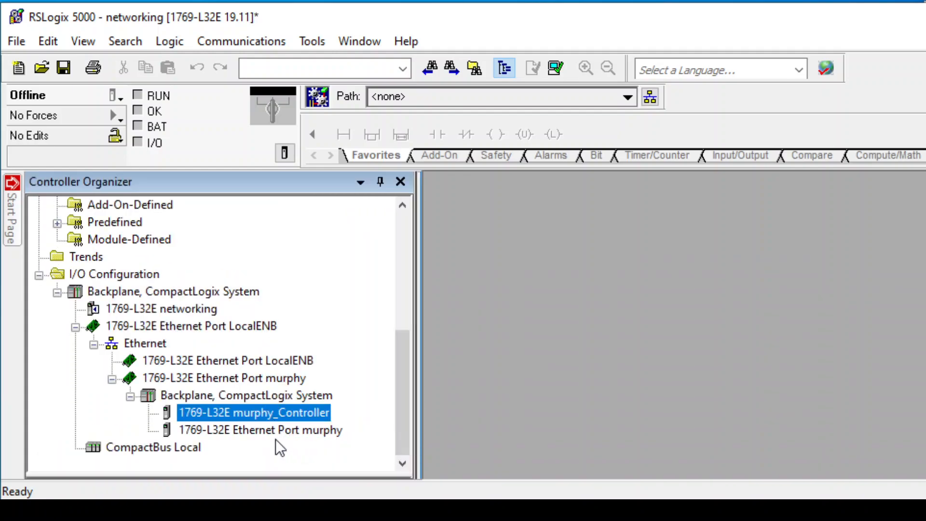
pyautogui.click(271, 431)
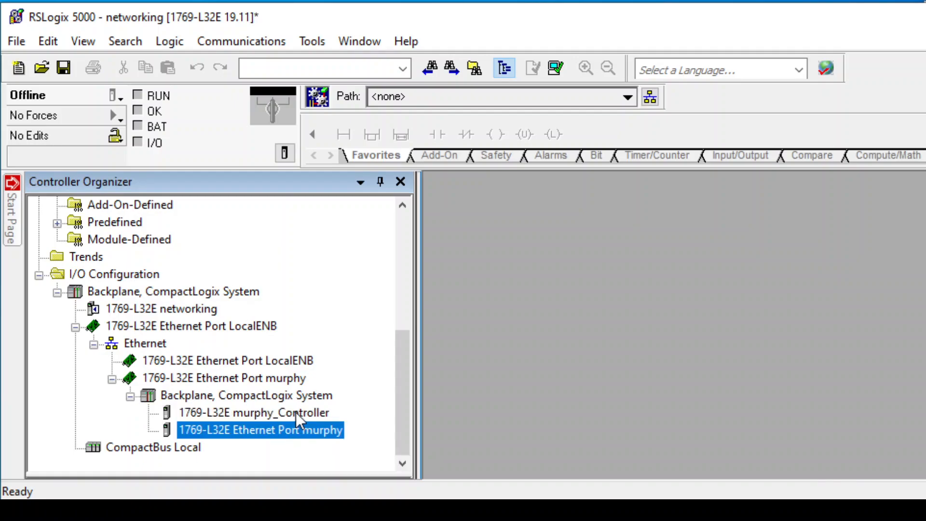
# Start a new controller tag named Consumed and set its tag type to Consumed.
pyautogui.scroll(5, 265, 250)
pyautogui.click(141, 239)
pyautogui.click(143, 225)
pyautogui.rightClick(144, 224)
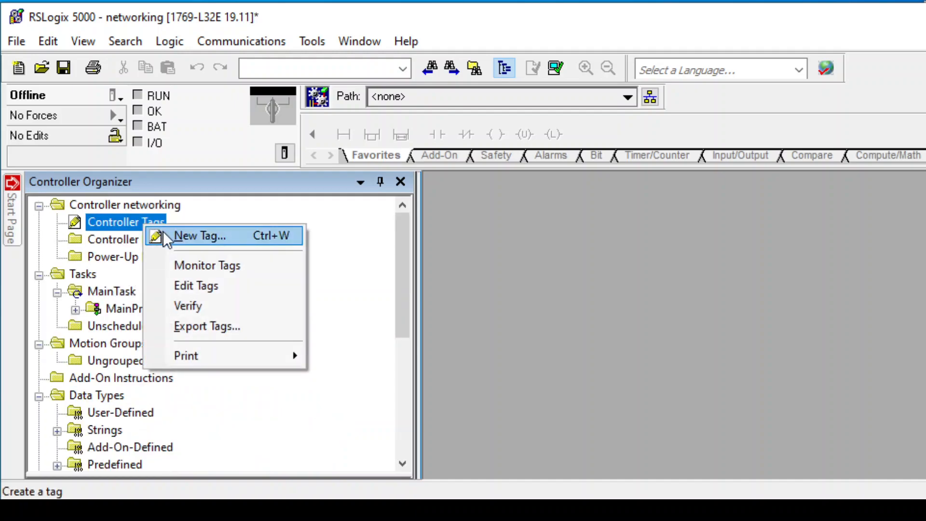
pyautogui.click(164, 234)
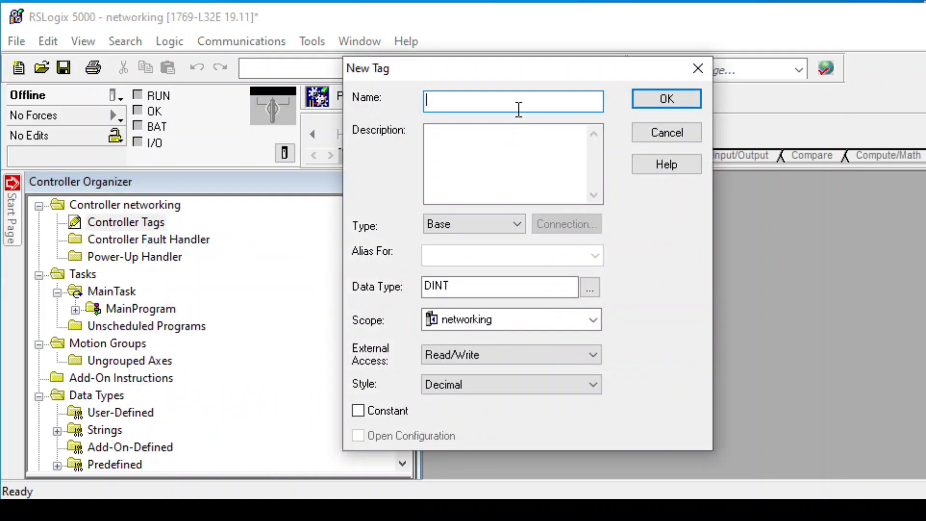
pyautogui.write('Consumed')
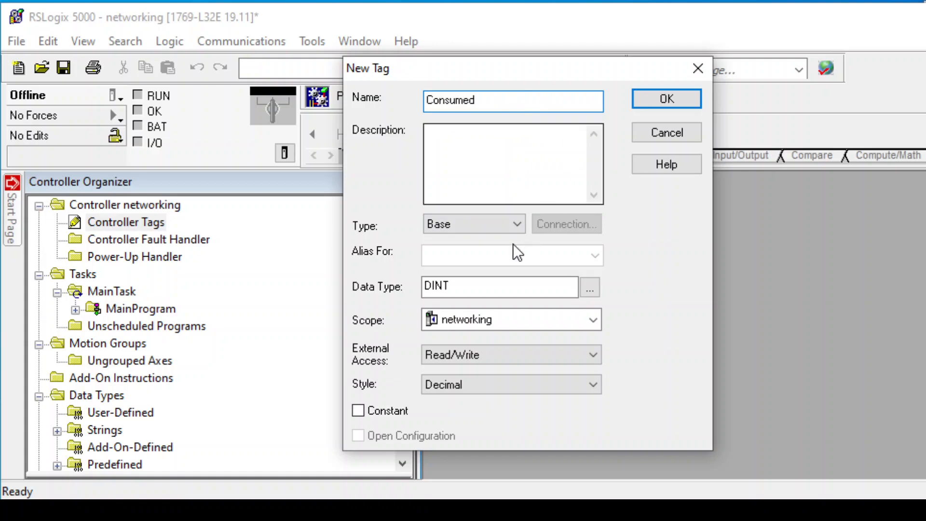
pyautogui.click(455, 224)
pyautogui.click(476, 276)
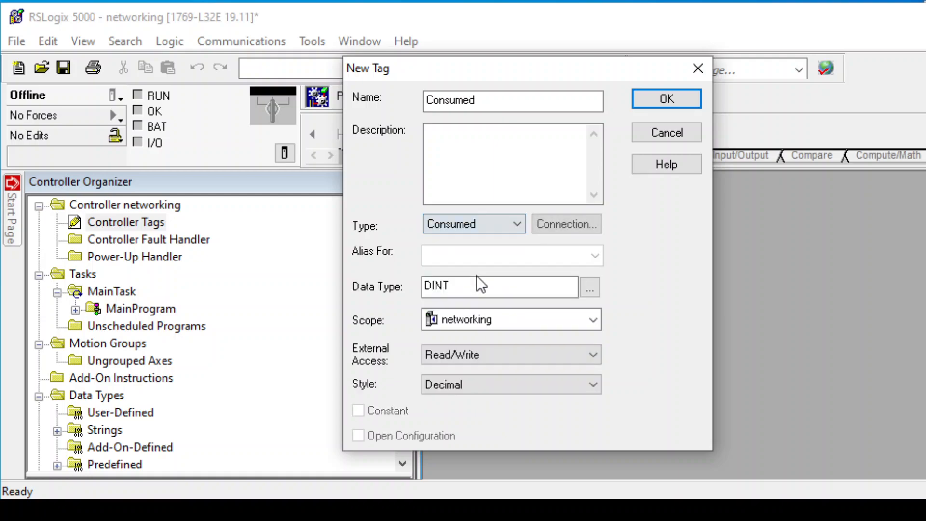
# Try to create the Consumed tag with data type BOOL.
pyautogui.doubleClick(510, 287)
pyautogui.write('BOOL')
pyautogui.press('Return')
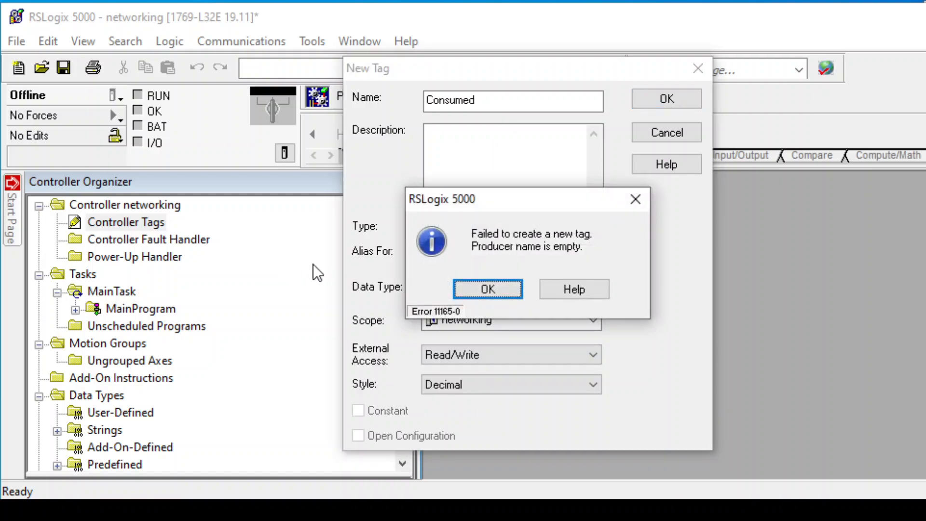
pyautogui.click(511, 290)
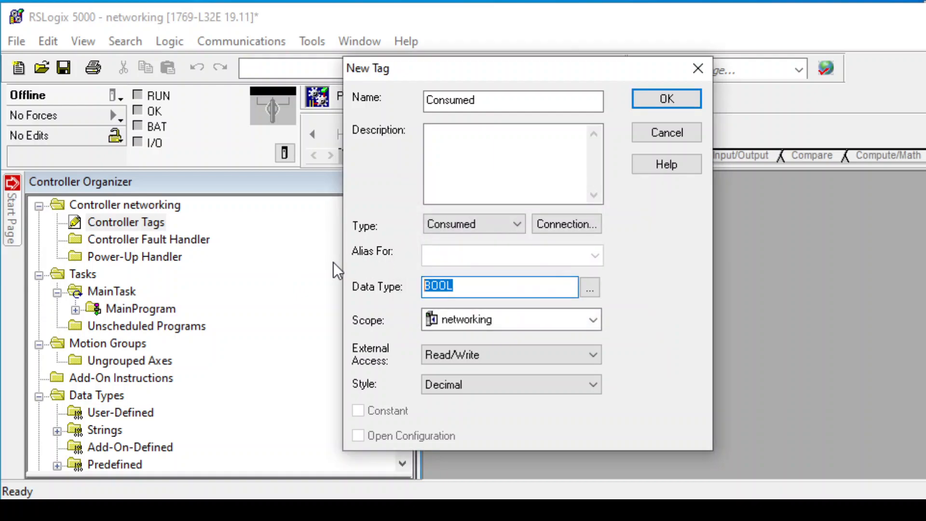
# Set the tag's data type to DINT and try again to create the tag.
pyautogui.write('DINT')
pyautogui.press('Return')
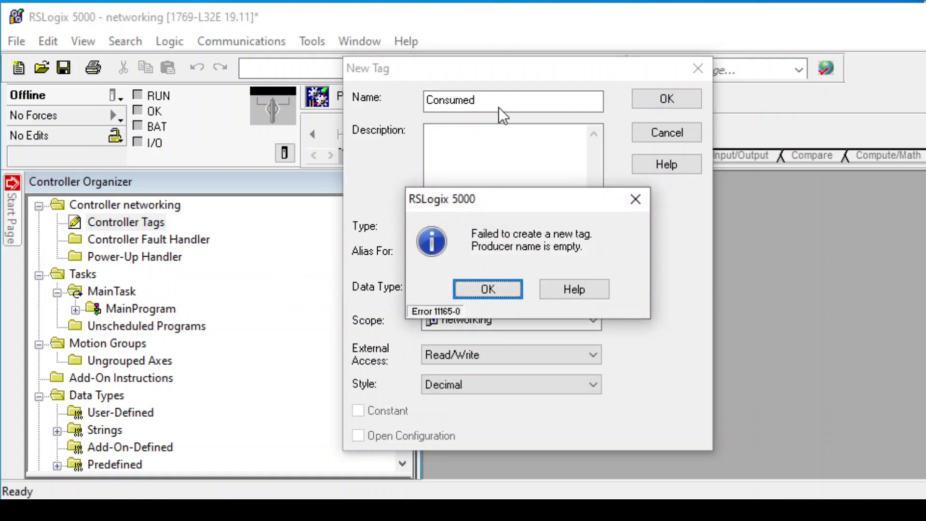
pyautogui.click(494, 285)
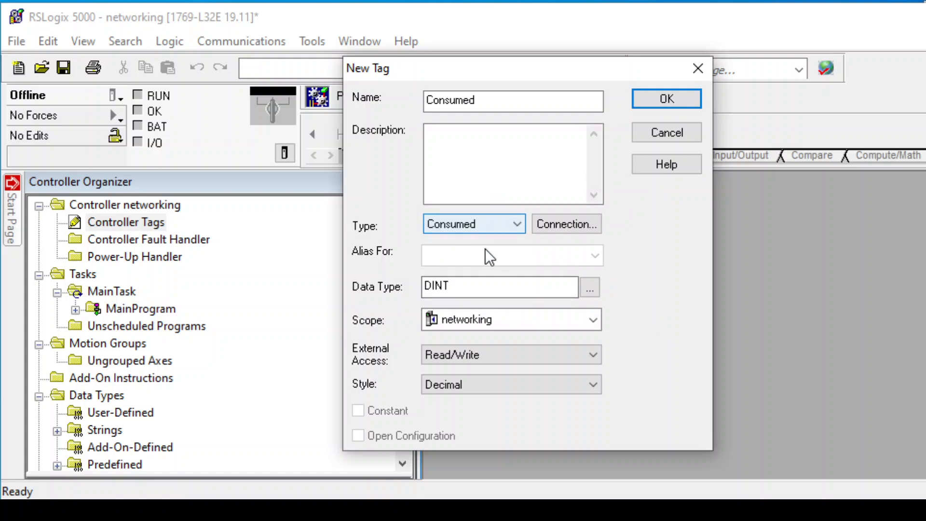
pyautogui.click(506, 93)
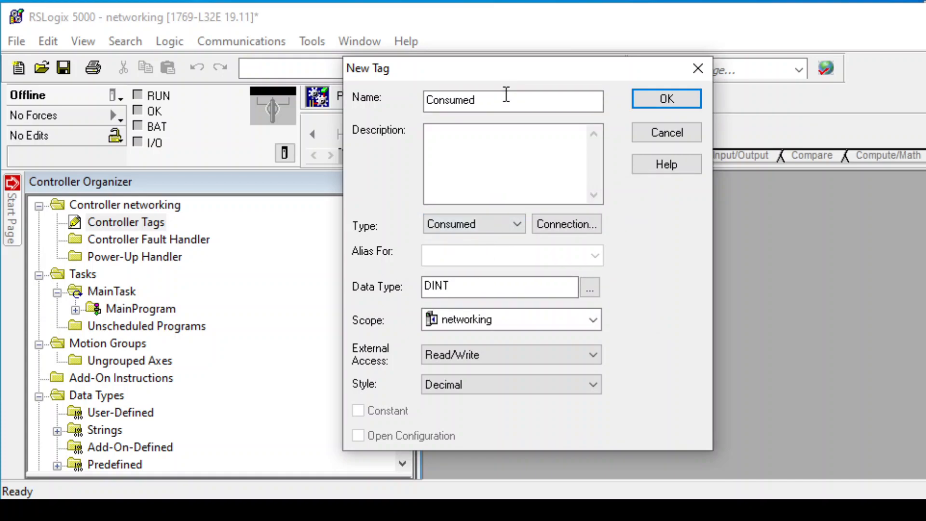
pyautogui.click(653, 100)
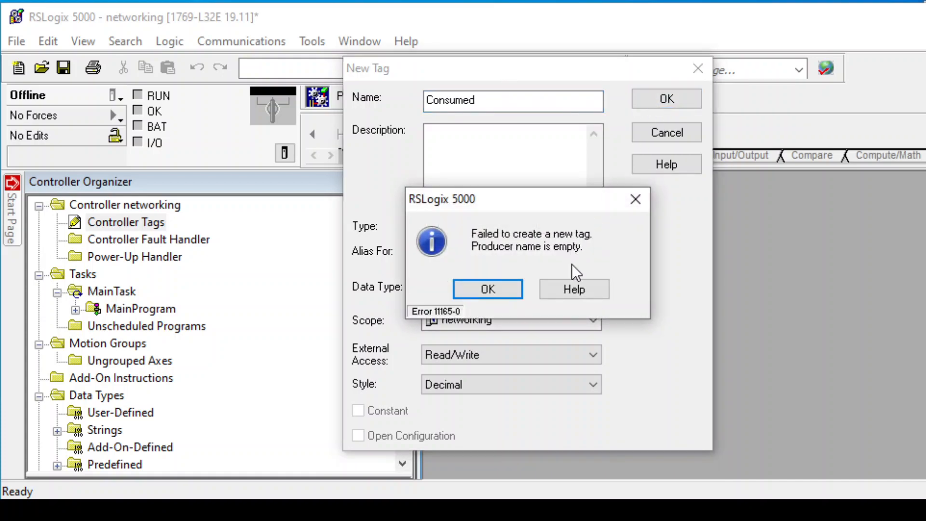
# Set the Consumed tag's connection to producer murphy_Controller with remote data stage1, then create the tag.
pyautogui.click(487, 296)
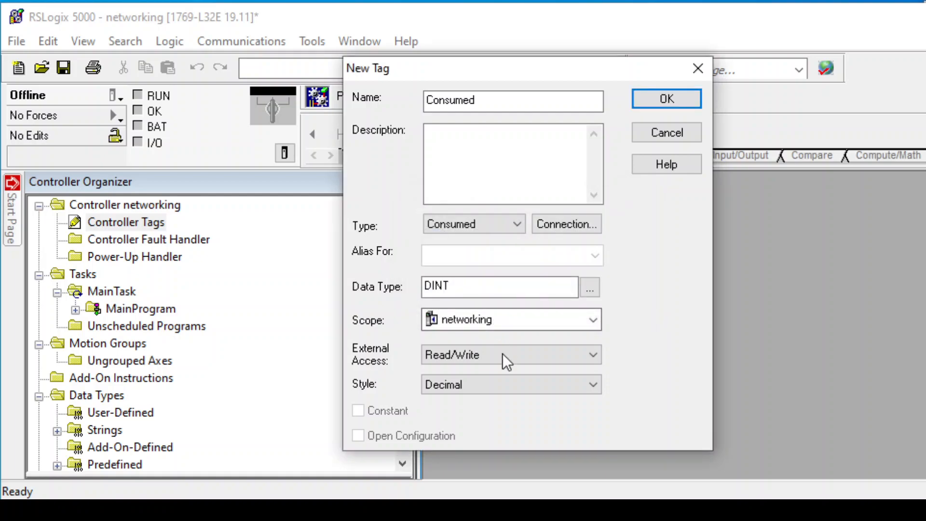
pyautogui.click(560, 222)
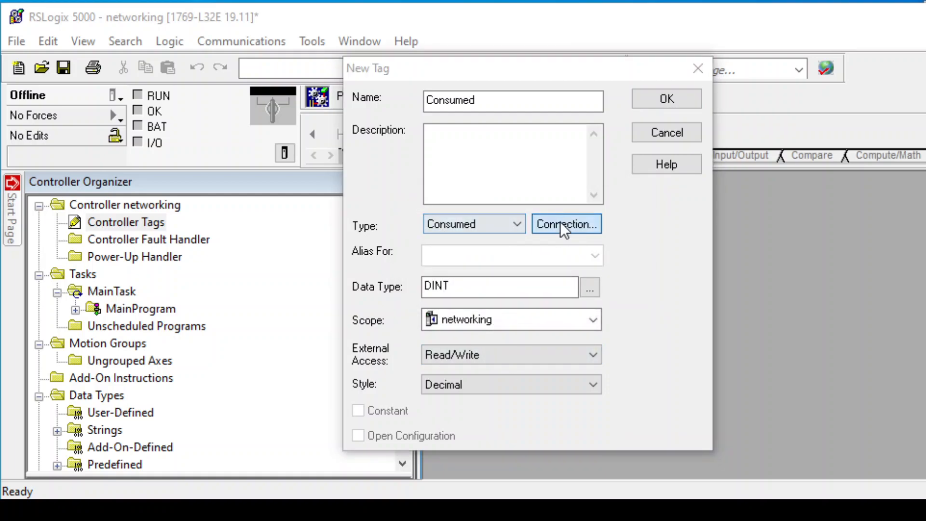
pyautogui.click(476, 178)
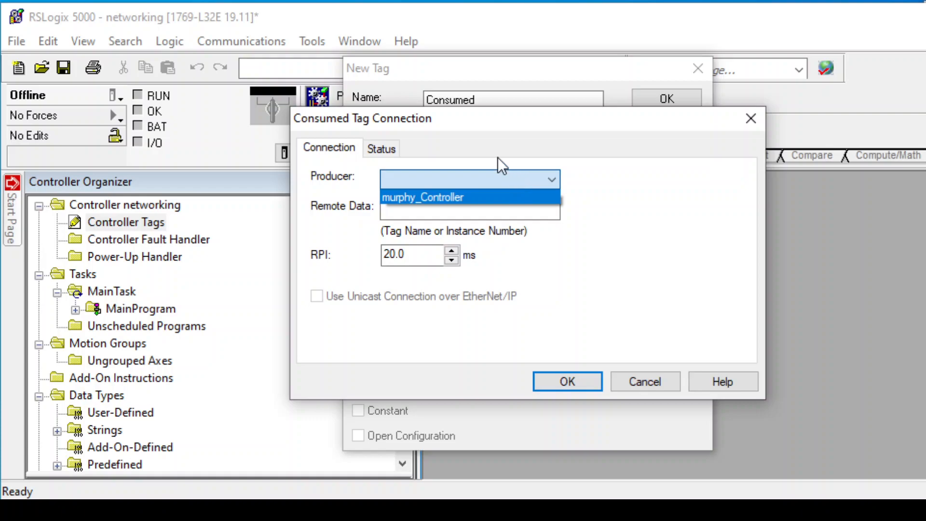
pyautogui.click(460, 198)
pyautogui.click(461, 199)
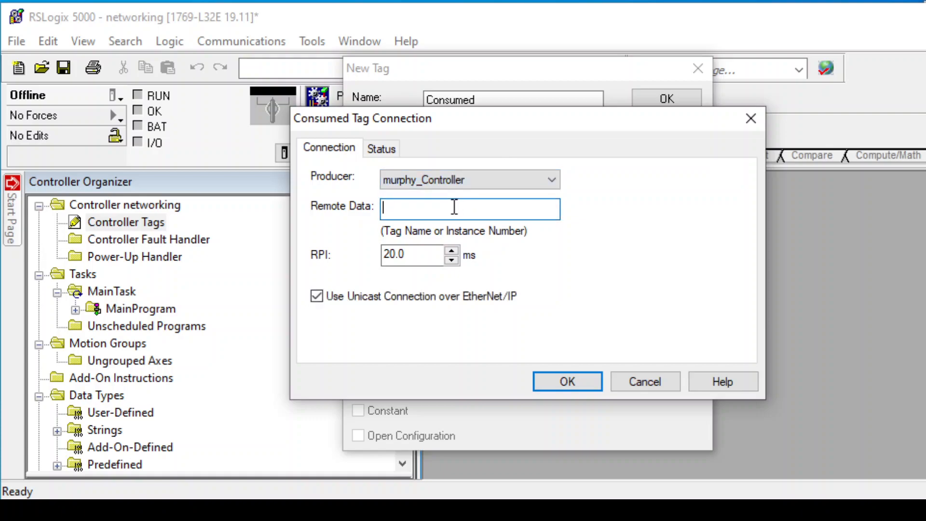
pyautogui.write('stage1')
pyautogui.click(569, 381)
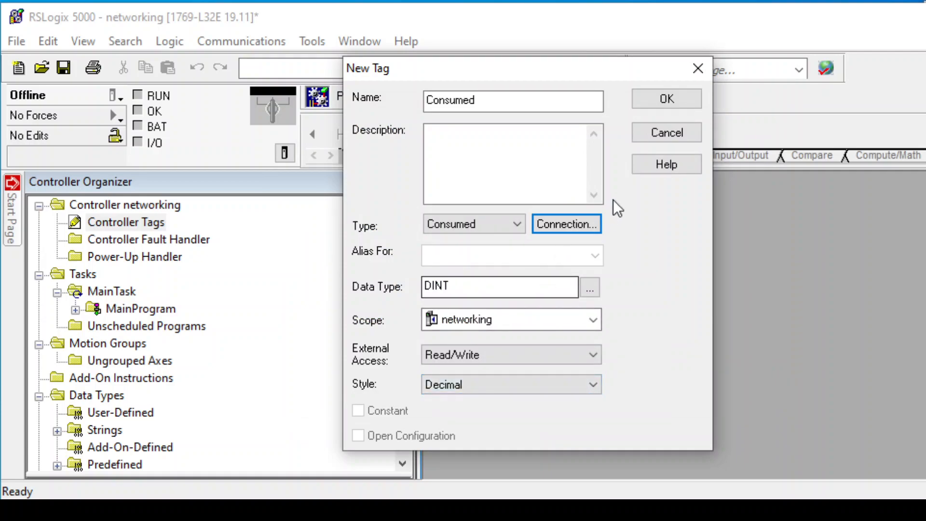
pyautogui.click(662, 100)
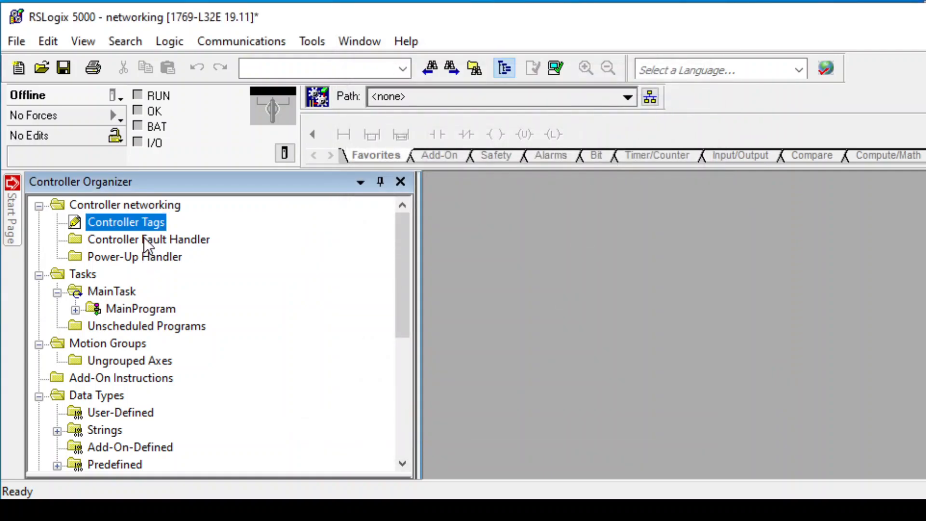
# Open the controller tags and create a new tag named produced with tag type Produced and data type DINT.
pyautogui.doubleClick(140, 224)
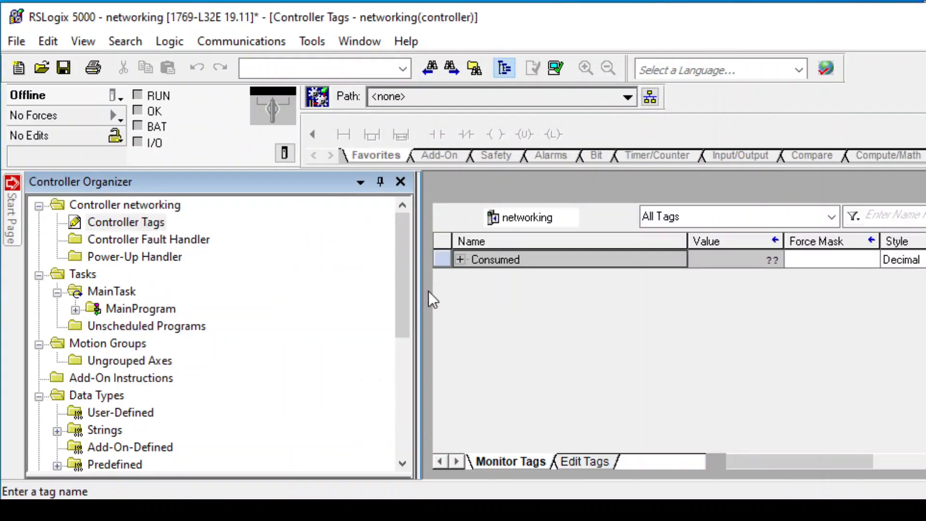
pyautogui.click(108, 218)
pyautogui.rightClick(109, 219)
pyautogui.click(164, 231)
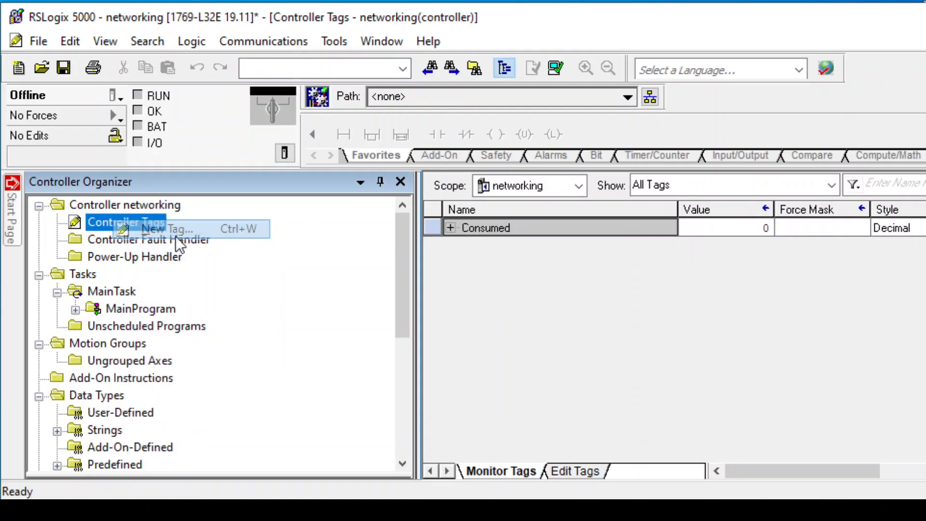
pyautogui.click(497, 230)
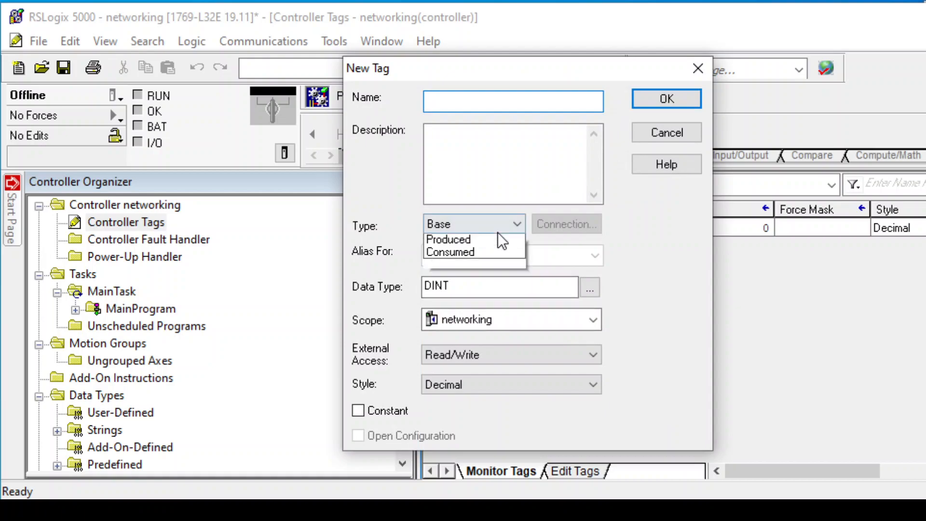
pyautogui.click(492, 265)
pyautogui.click(492, 101)
pyautogui.write('produced')
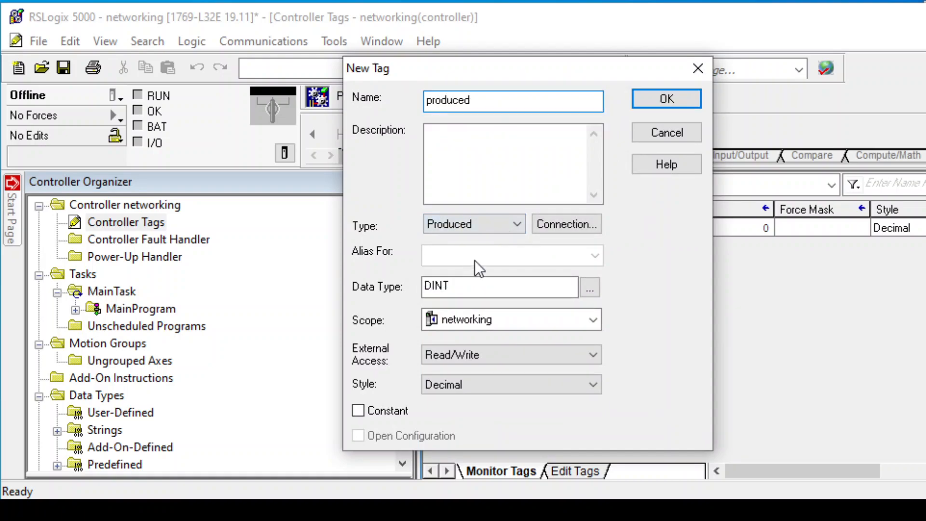
pyautogui.click(679, 96)
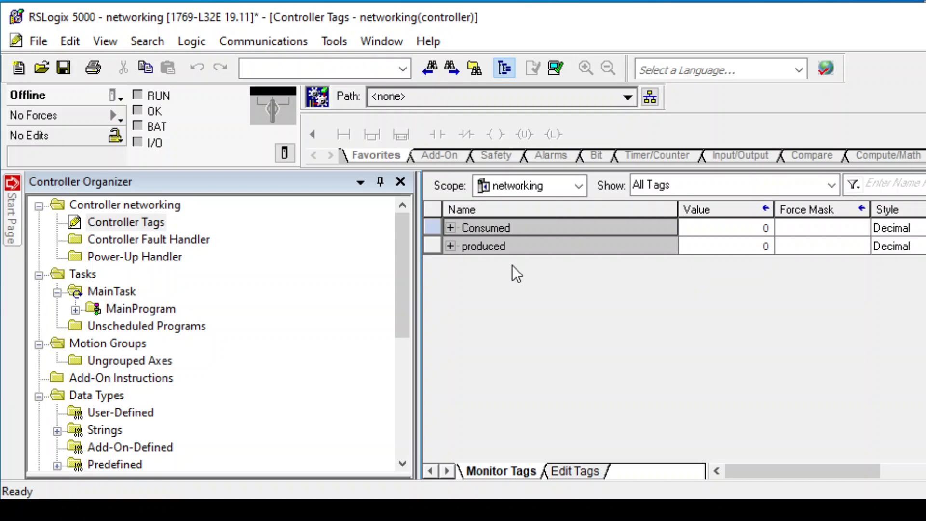
# Expand the produced tag and inspect its members and columns in the tag editor.
pyautogui.click(450, 246)
pyautogui.scroll(-5, 569, 351)
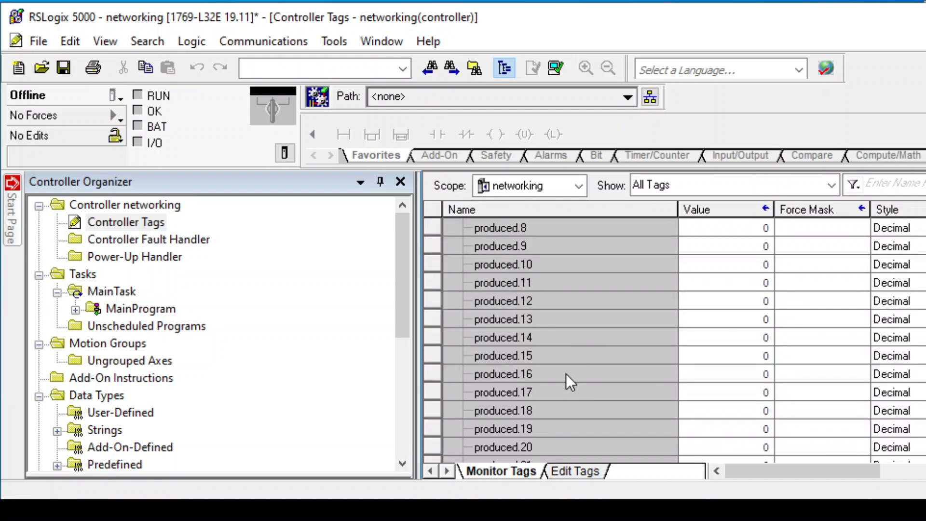
pyautogui.scroll(-2, 569, 384)
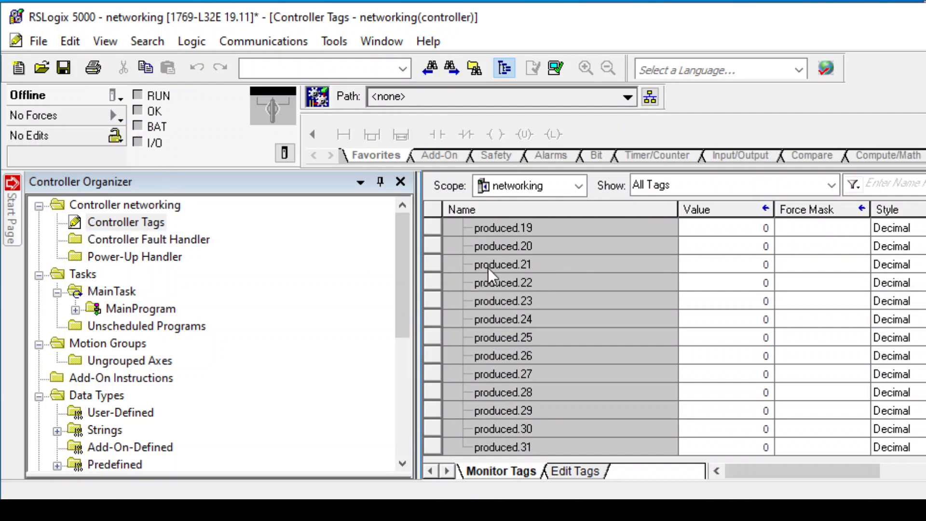
pyautogui.scroll(7, 486, 271)
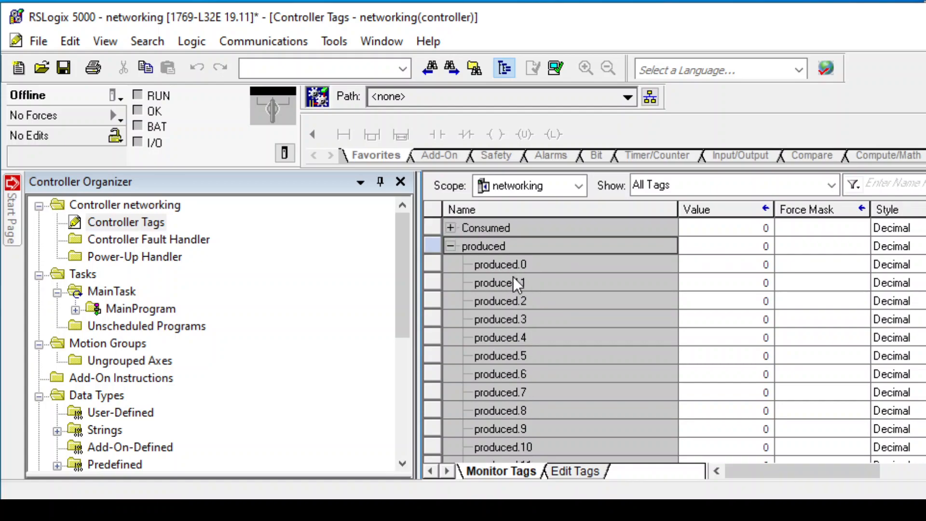
pyautogui.rightClick(543, 247)
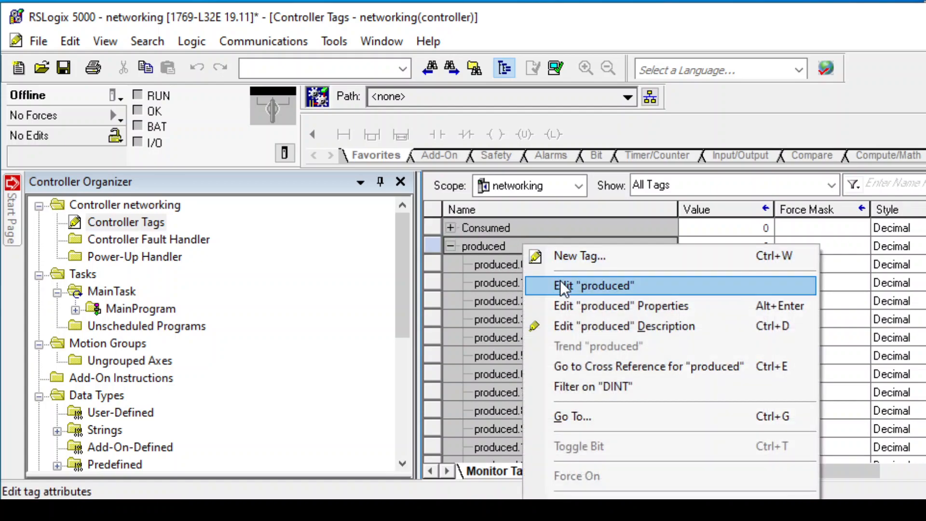
pyautogui.click(560, 280)
pyautogui.click(532, 248)
pyautogui.rightClick(527, 247)
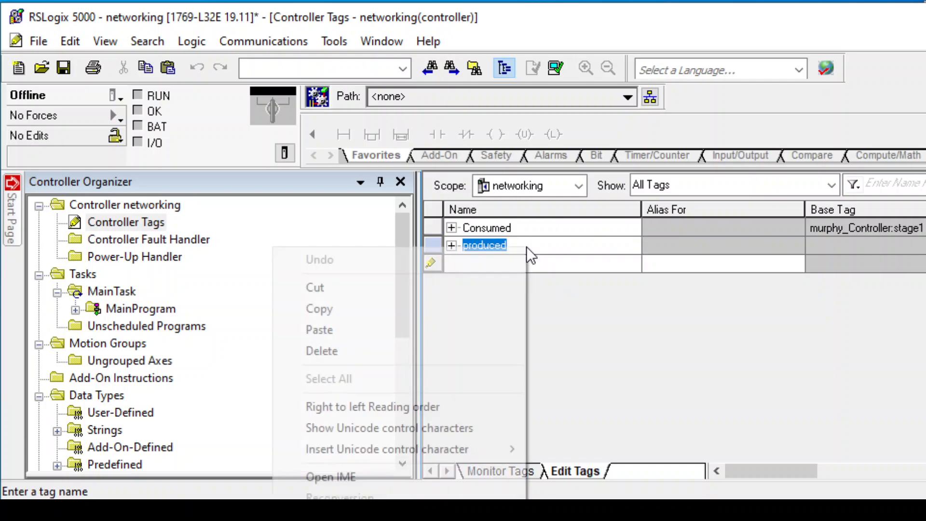
pyautogui.click(608, 383)
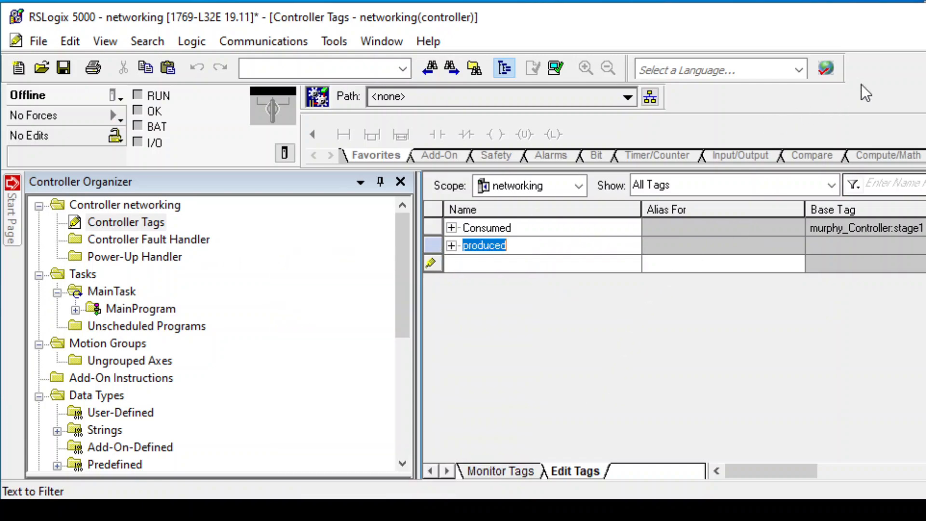
pyautogui.moveTo(747, 473); pyautogui.dragTo(903, 449)
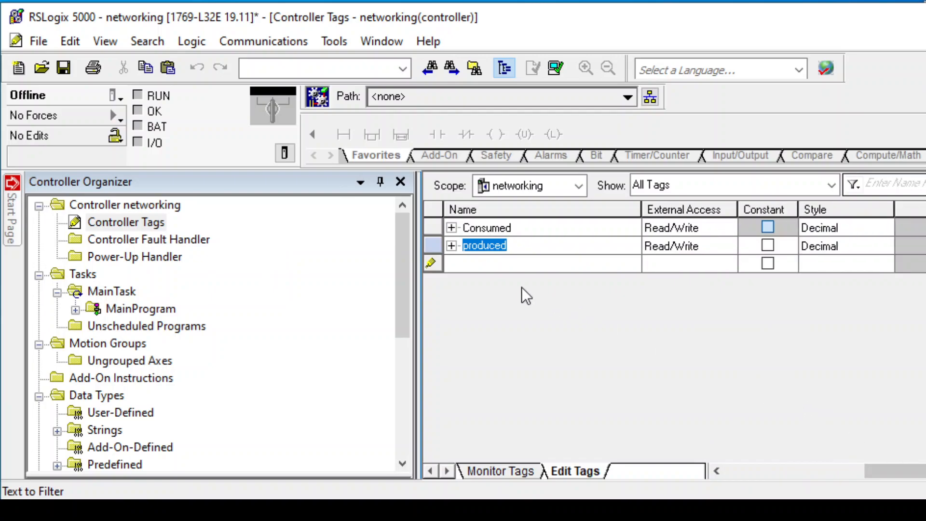
# Open the produced tag's properties and review its produced connection settings without changing them.
pyautogui.rightClick(497, 244)
pyautogui.click(431, 241)
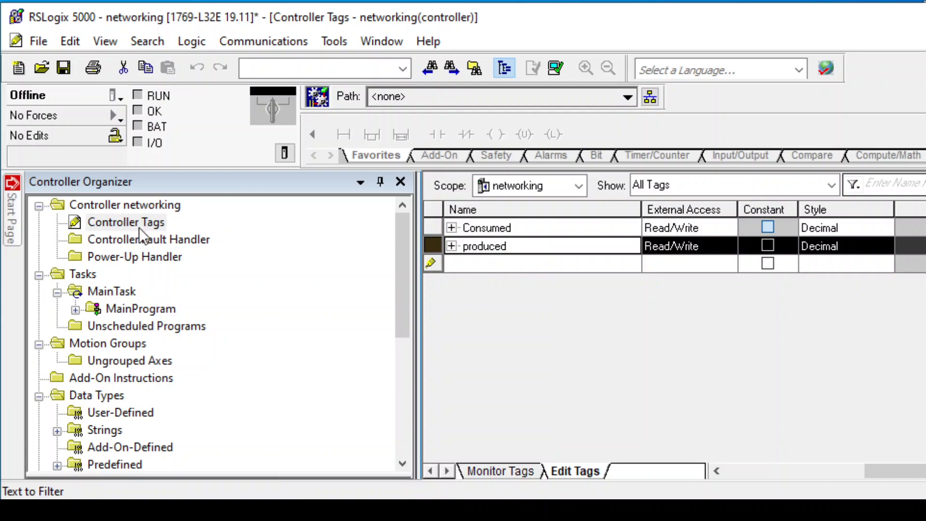
pyautogui.click(487, 468)
pyautogui.click(434, 246)
pyautogui.rightClick(435, 247)
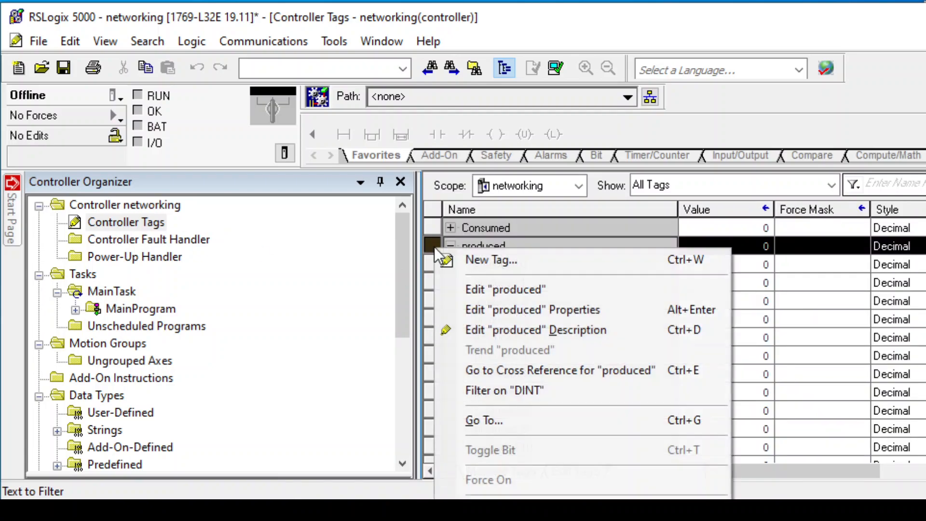
pyautogui.click(462, 308)
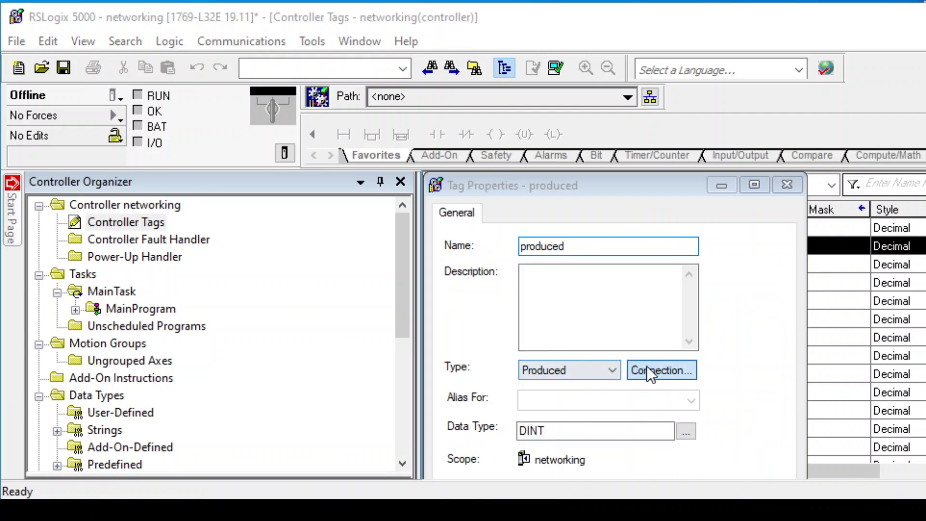
pyautogui.click(646, 366)
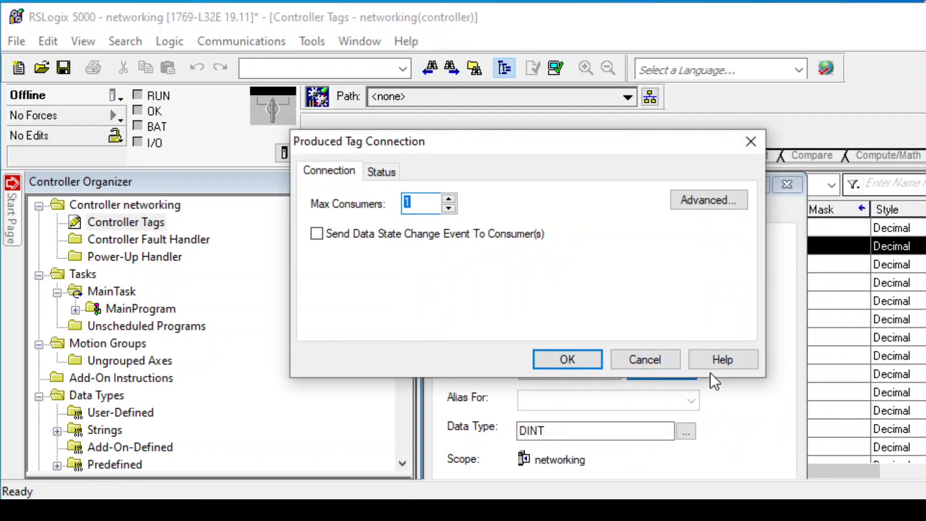
pyautogui.click(656, 367)
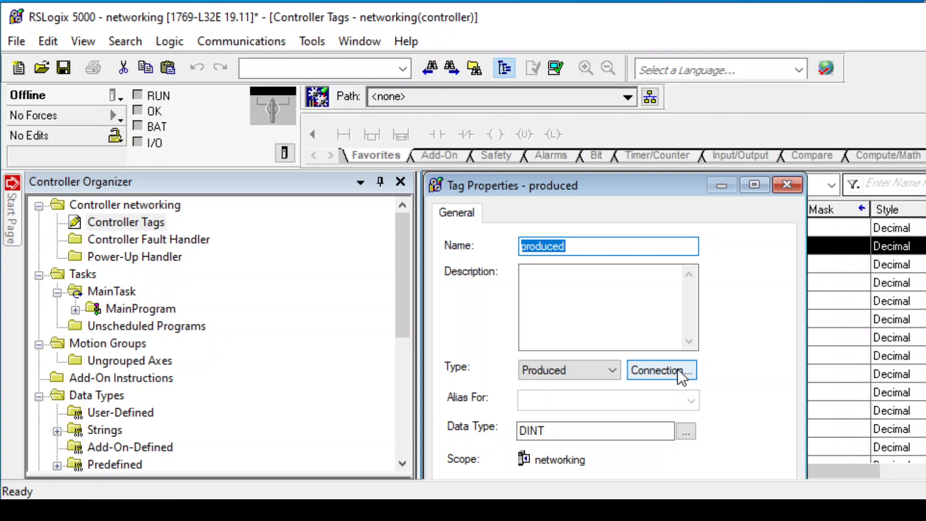
pyautogui.click(680, 365)
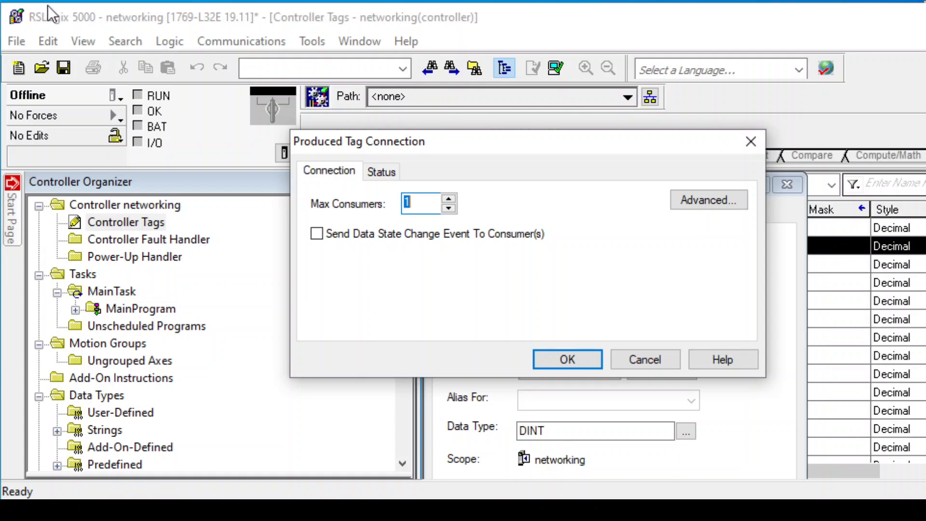
pyautogui.click(660, 360)
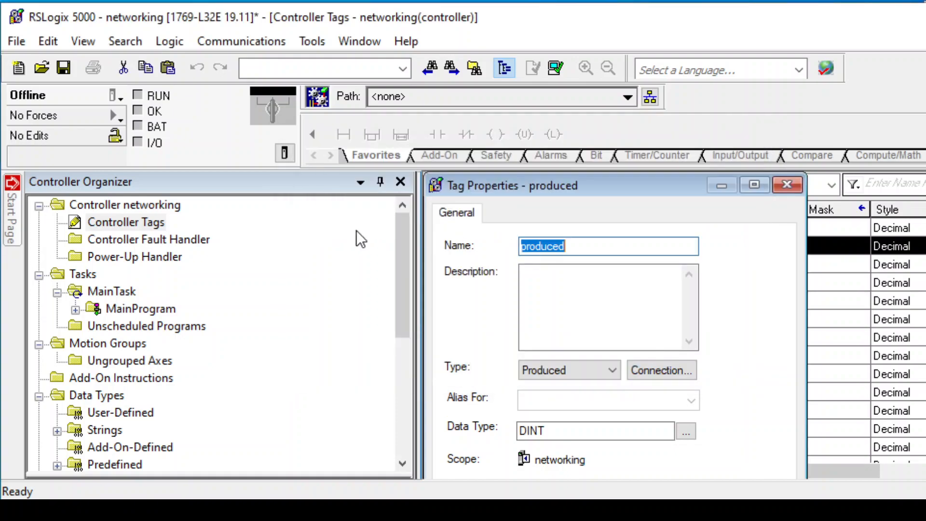
# Expand MainProgram and open its MainRoutine ladder logic.
pyautogui.click(74, 309)
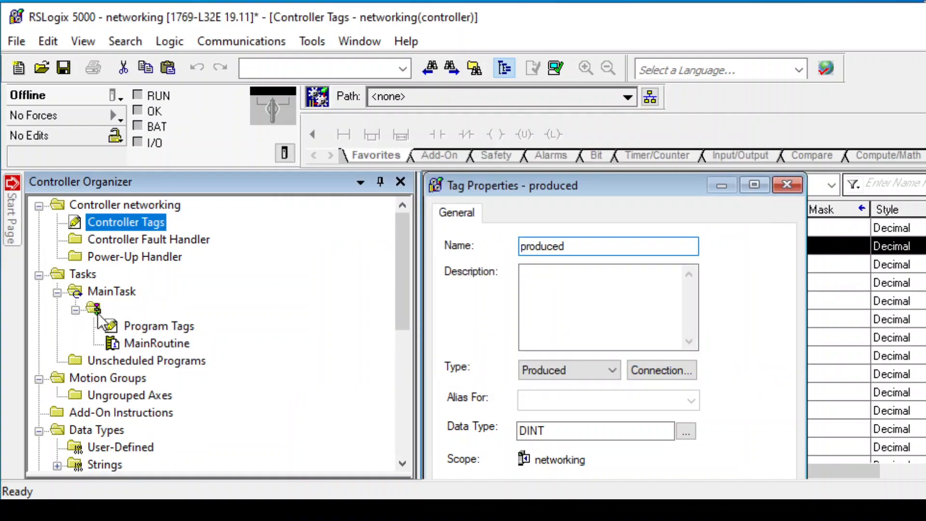
pyautogui.doubleClick(122, 327)
pyautogui.doubleClick(145, 344)
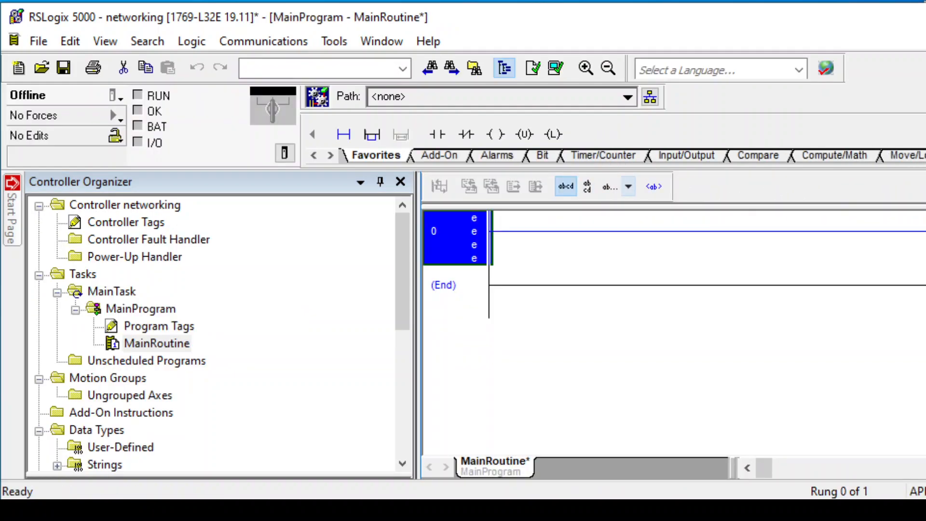
# Browse through the ladder instruction palette's element groups, such as Advanced Math, Trig Functions and Move/Logical.
pyautogui.click(331, 156)
pyautogui.click(331, 156)
pyautogui.click(330, 156)
pyautogui.click(330, 155)
pyautogui.click(331, 156)
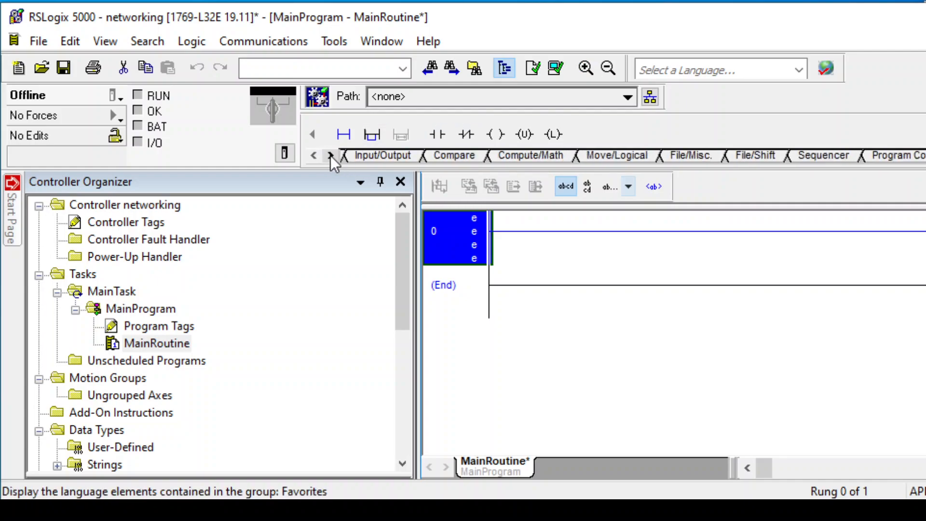
pyautogui.click(331, 155)
pyautogui.click(331, 156)
pyautogui.click(331, 156)
pyautogui.click(331, 156)
pyautogui.click(331, 155)
pyautogui.click(331, 156)
pyautogui.click(331, 155)
pyautogui.click(331, 155)
pyautogui.click(330, 156)
pyautogui.click(330, 155)
pyautogui.click(329, 155)
pyautogui.click(315, 156)
pyautogui.click(314, 155)
pyautogui.click(314, 156)
pyautogui.click(314, 156)
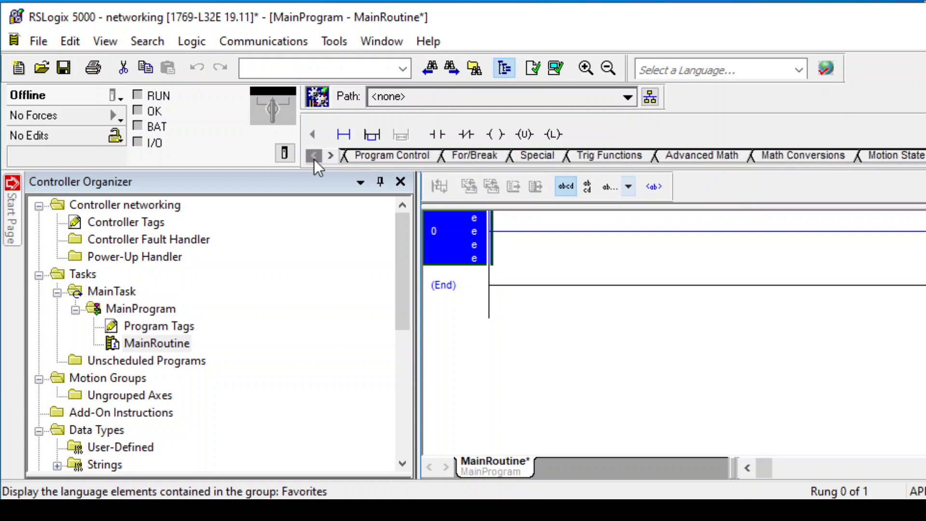
pyautogui.click(683, 156)
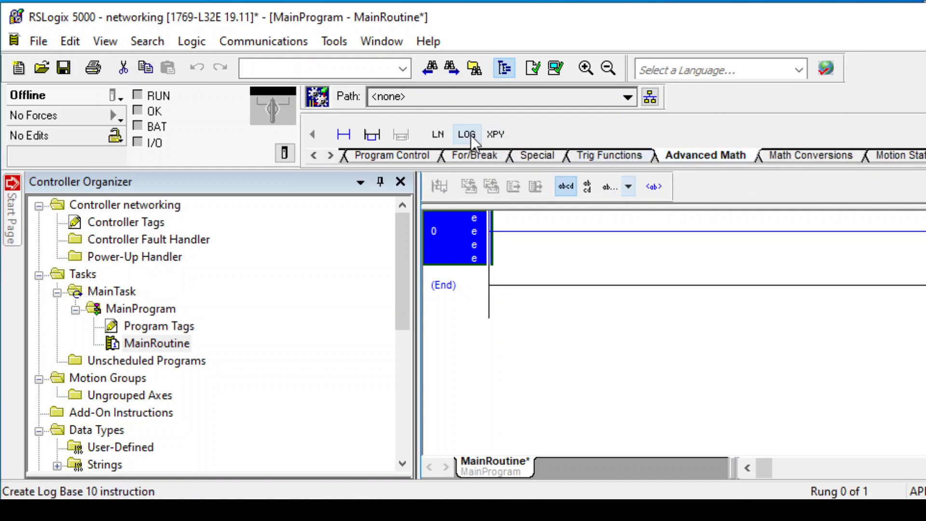
pyautogui.click(603, 154)
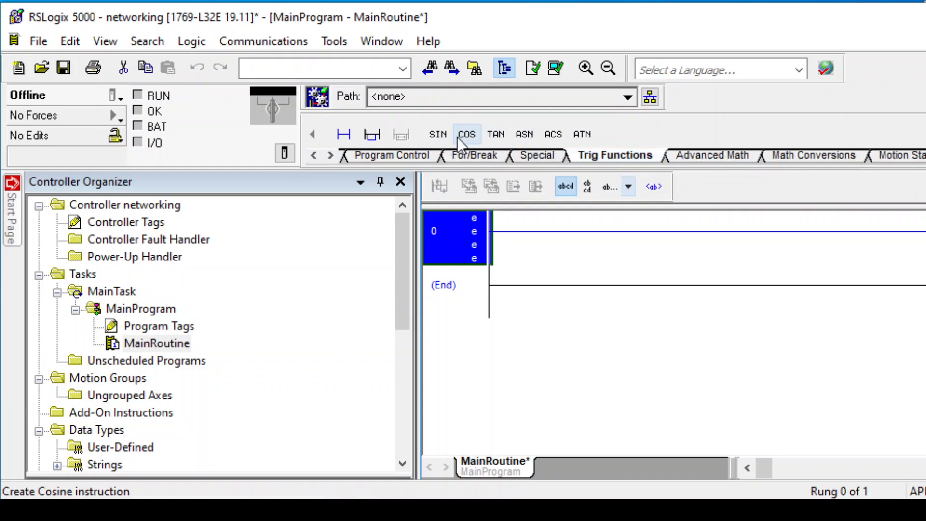
pyautogui.click(314, 155)
pyautogui.click(314, 155)
pyautogui.click(503, 154)
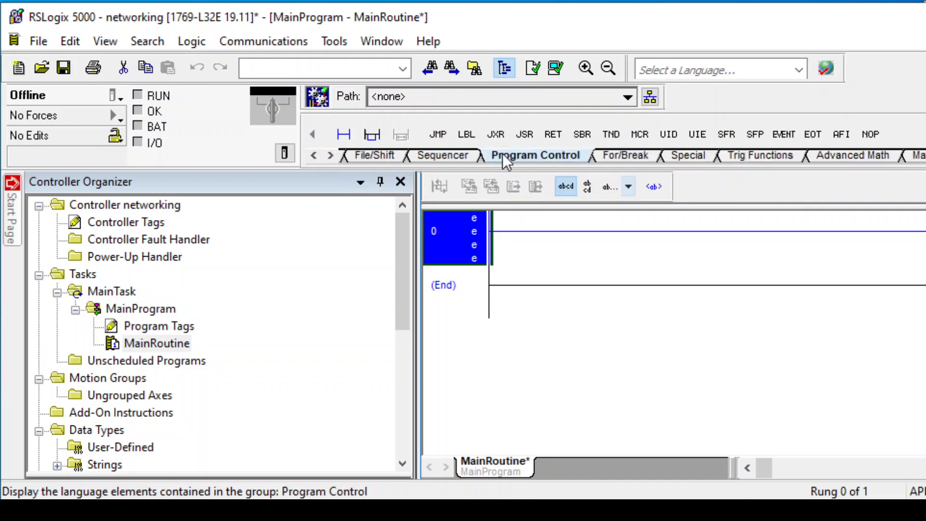
pyautogui.click(382, 156)
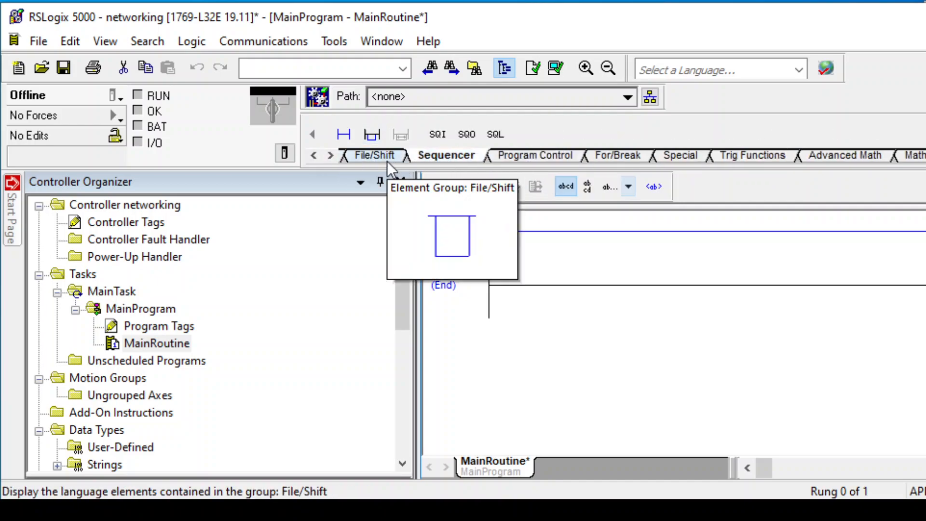
pyautogui.click(313, 156)
pyautogui.click(313, 156)
pyautogui.click(463, 157)
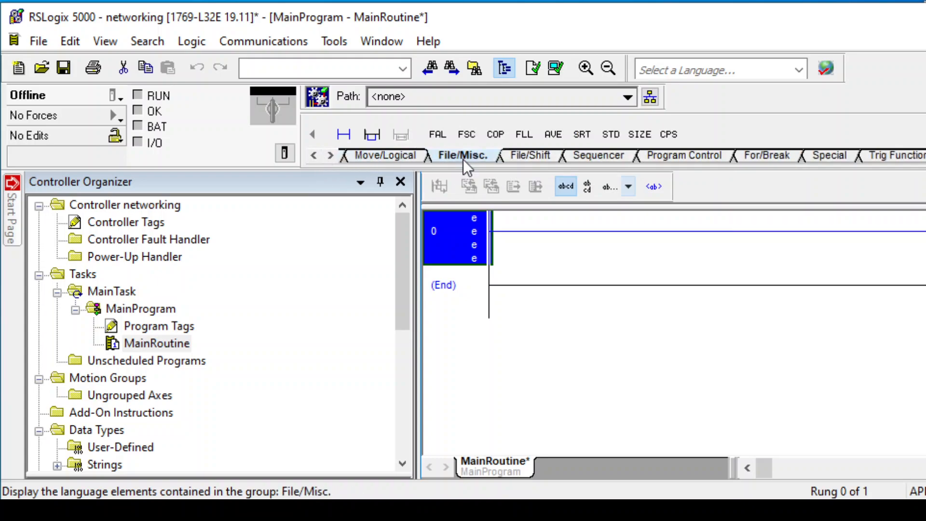
pyautogui.click(382, 159)
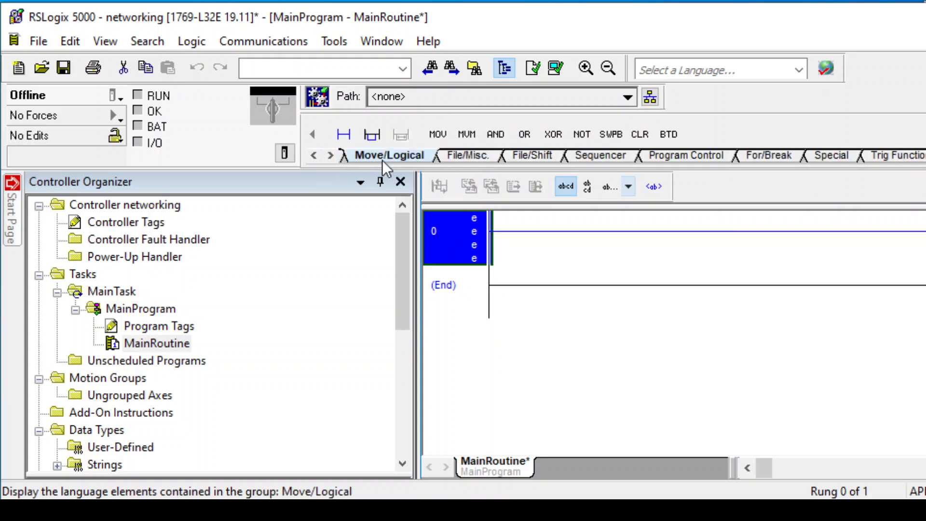
pyautogui.click(314, 156)
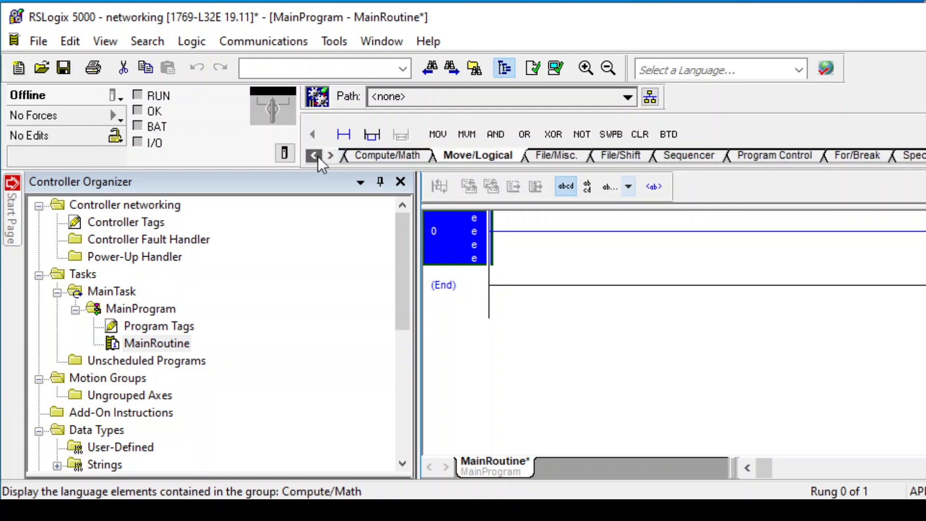
pyautogui.click(312, 154)
pyautogui.click(312, 154)
pyautogui.click(311, 155)
pyautogui.click(312, 154)
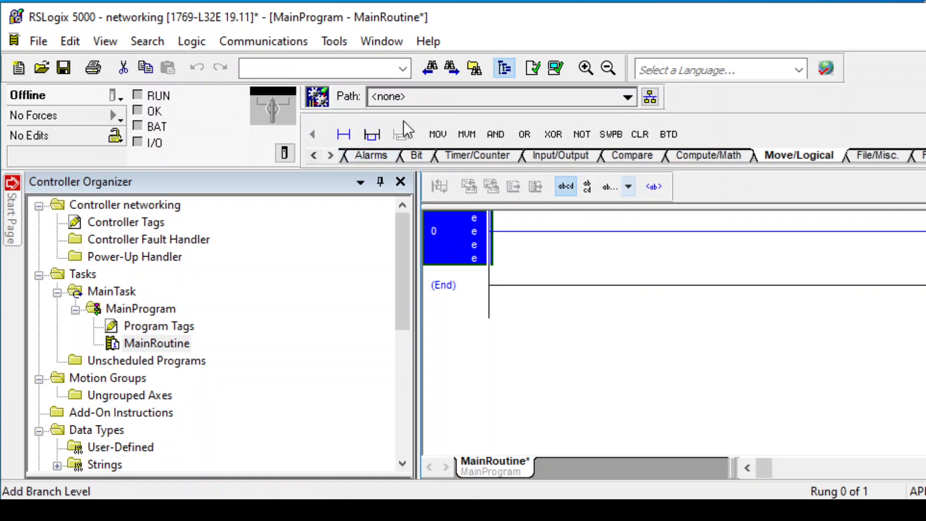